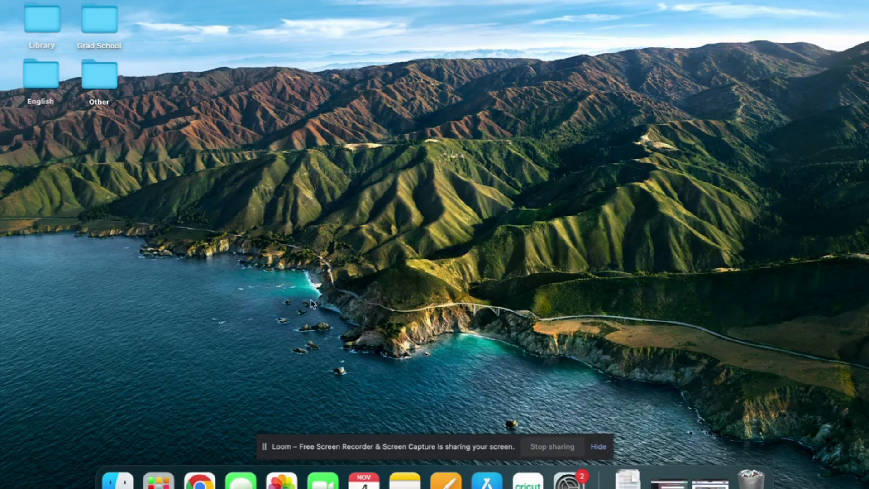
Open GarageBand and create a new empty project
left_click(159, 484)
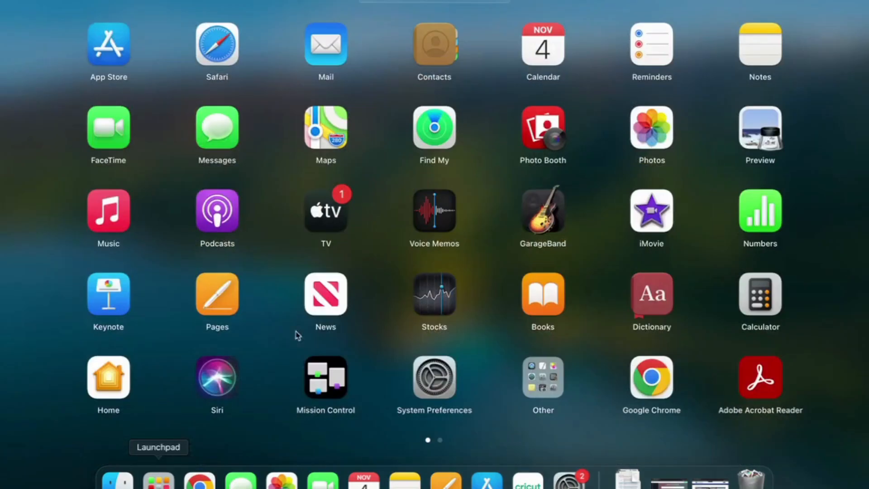
left_click(545, 218)
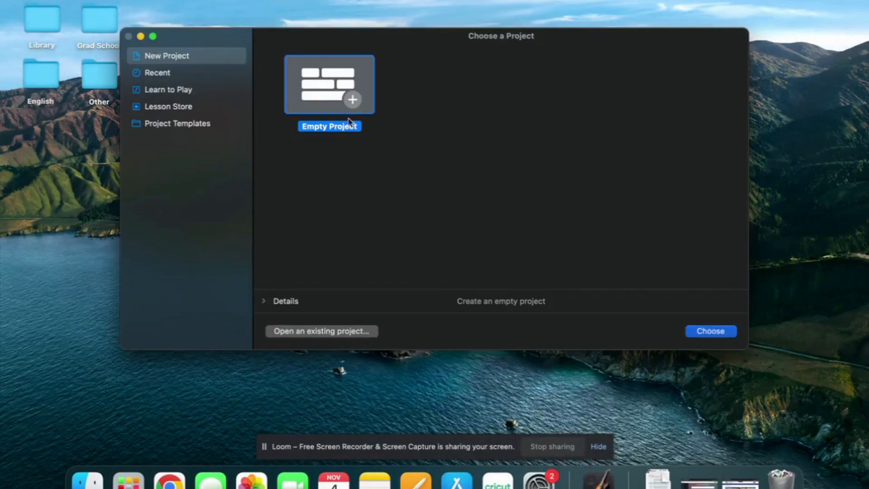
left_click(709, 333)
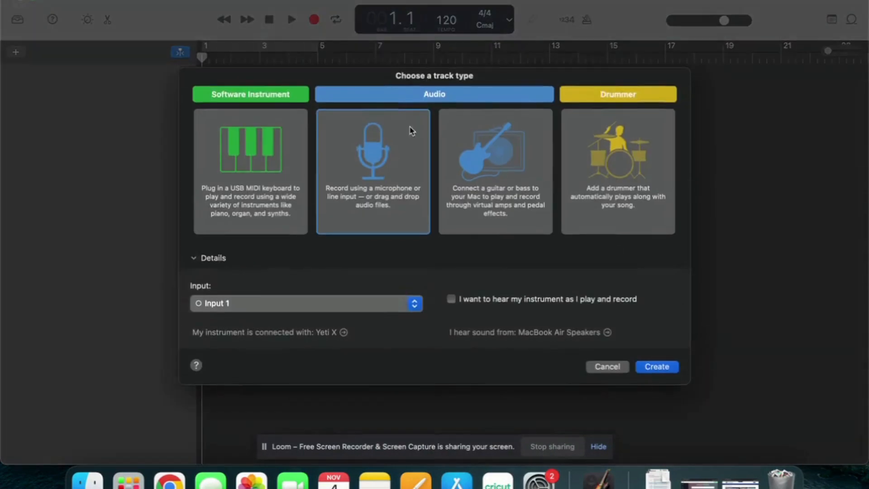
Check in the system sound settings that Yeti X is the input device, and create a microphone audio track on Input 1
left_click(374, 155)
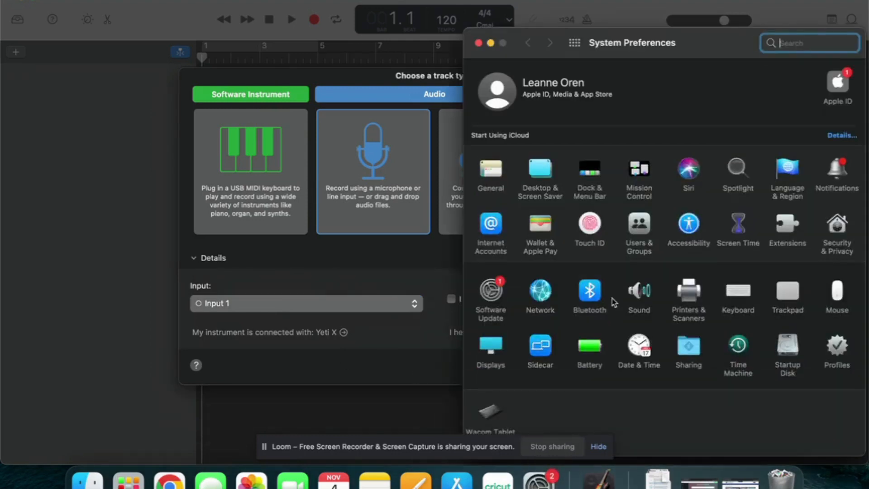
left_click(638, 294)
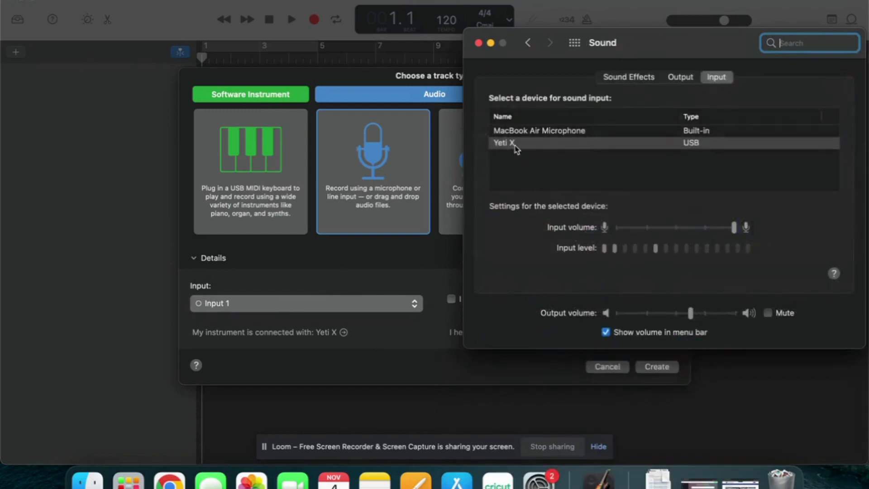
left_click(478, 42)
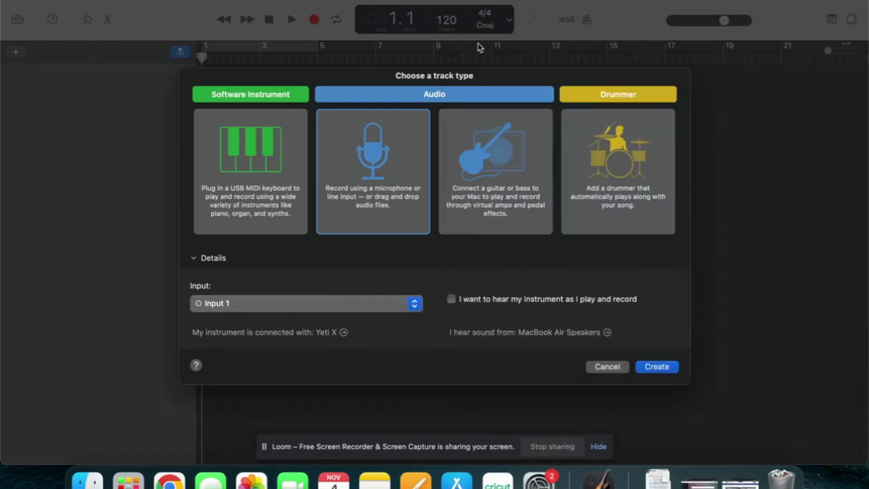
left_click(657, 367)
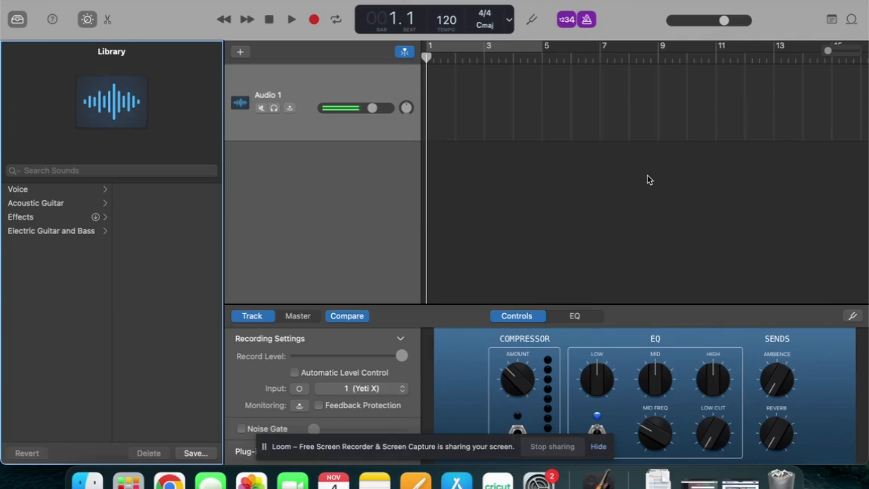
Turn off the metronome and the count-in, and set the project display to Time
left_click(588, 21)
left_click(567, 20)
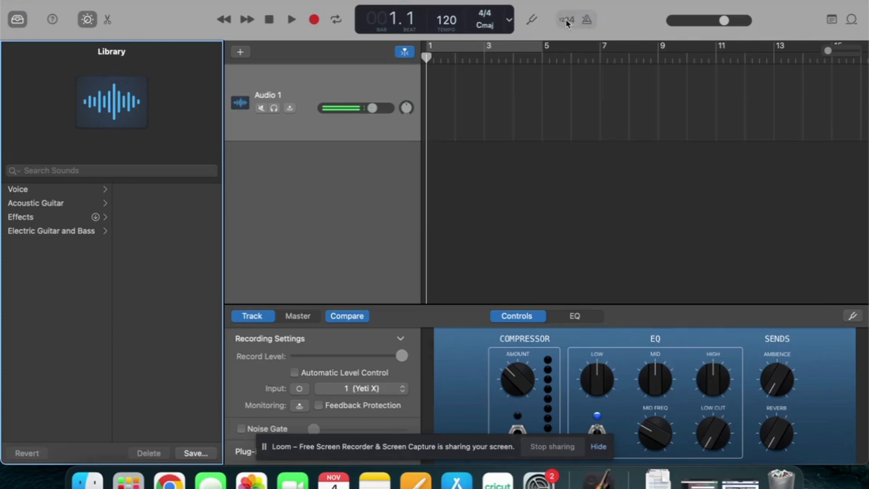
left_click(511, 24)
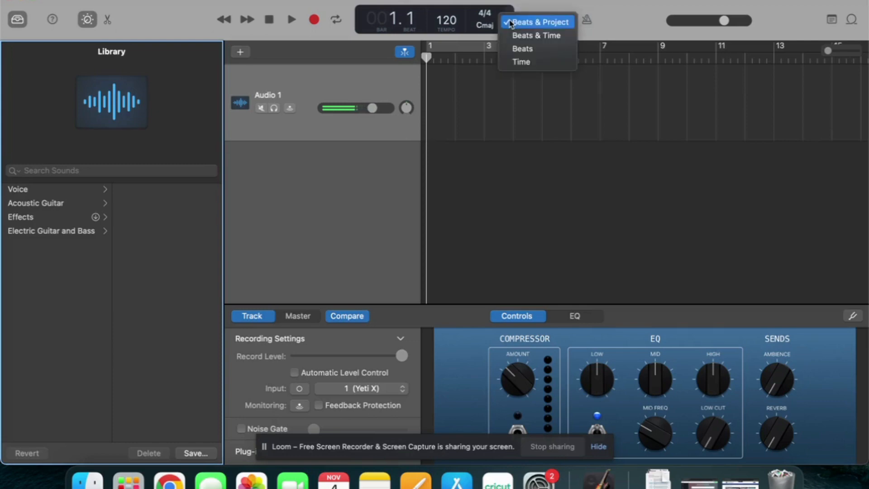
left_click(537, 63)
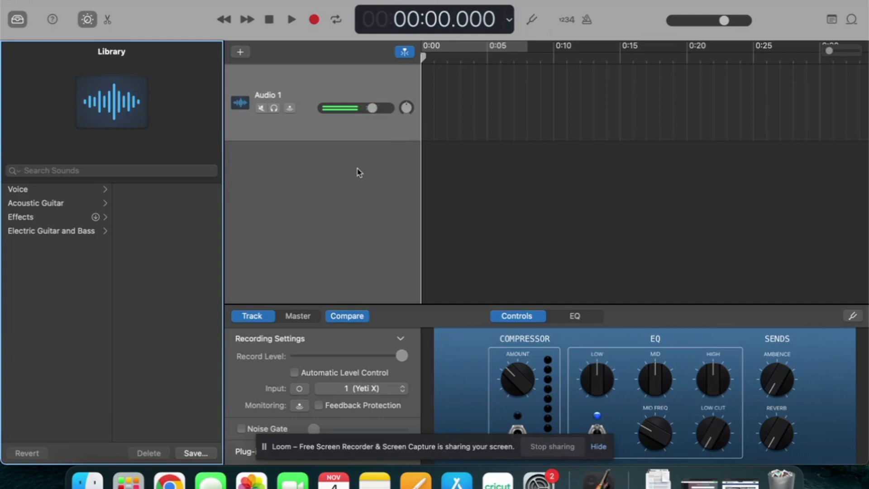
Record a test clip about 12 seconds long on the Audio 1 track, stop playback and delete the clip
left_click(315, 25)
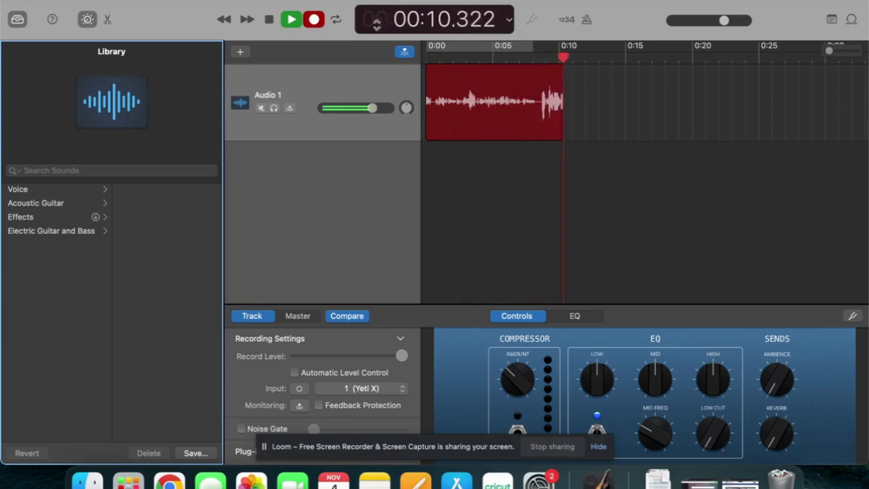
left_click(314, 22)
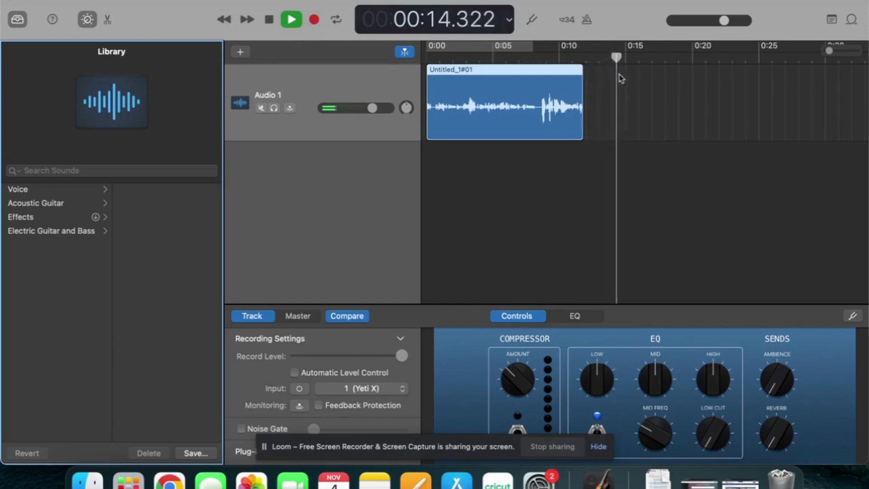
key("space")
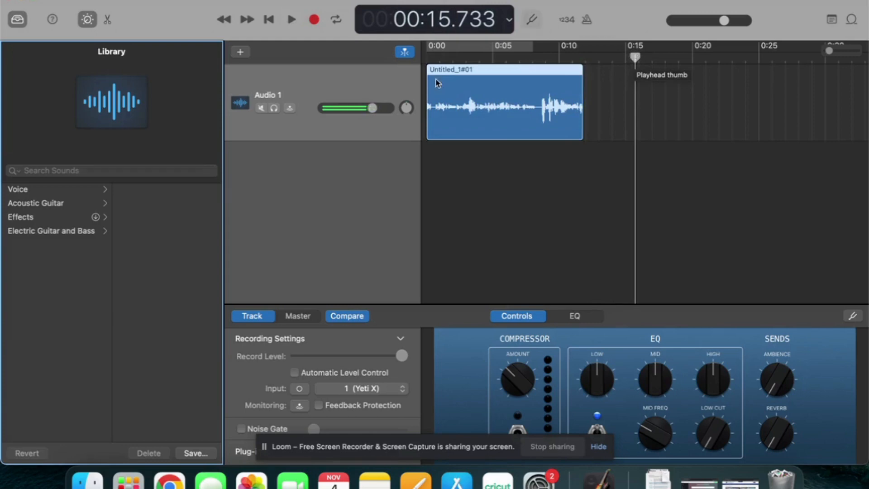
left_click(500, 86)
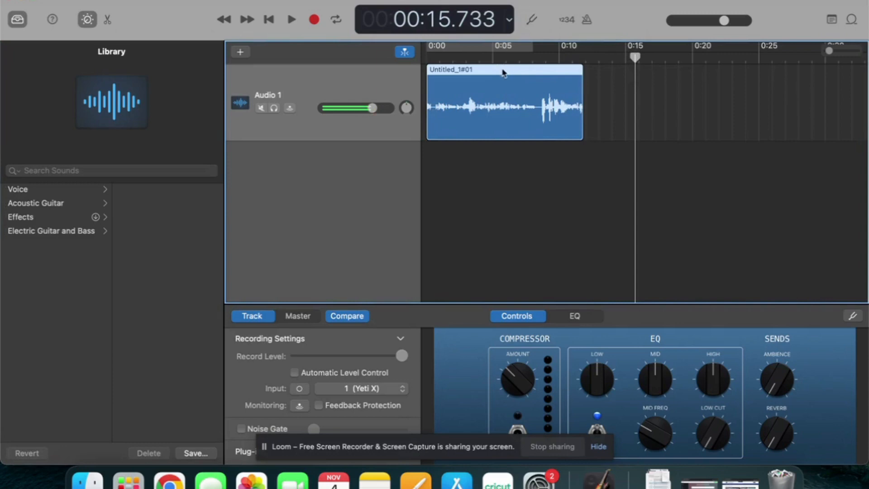
key("Delete")
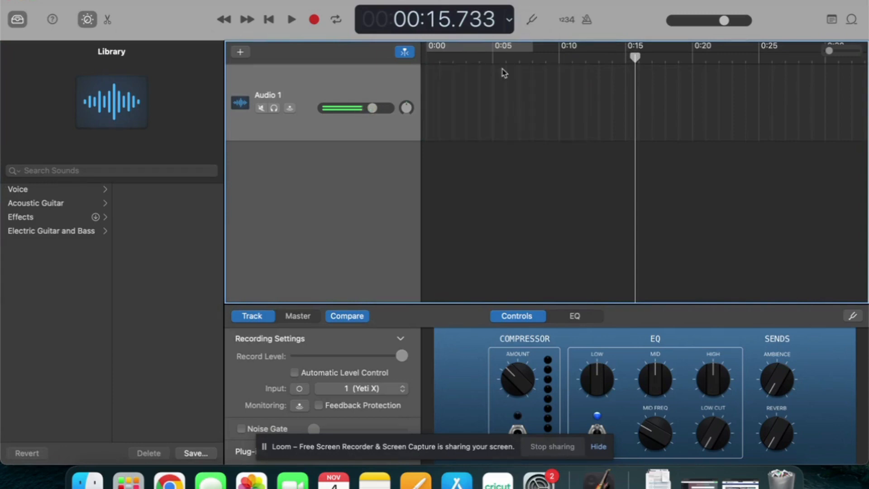
Return the playhead to near the start of the timeline and record a clip about 8 seconds long on the Audio 1 track
left_click_drag(635, 57, 434, 56)
left_click(313, 19)
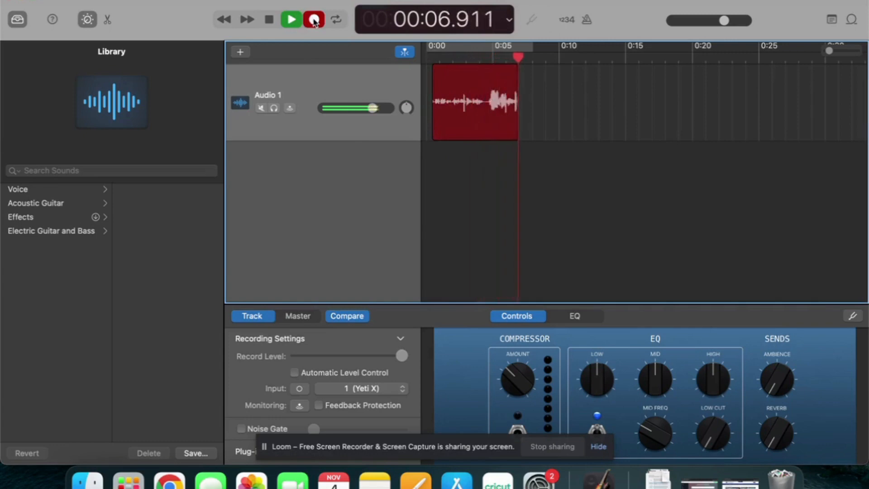
left_click(315, 21)
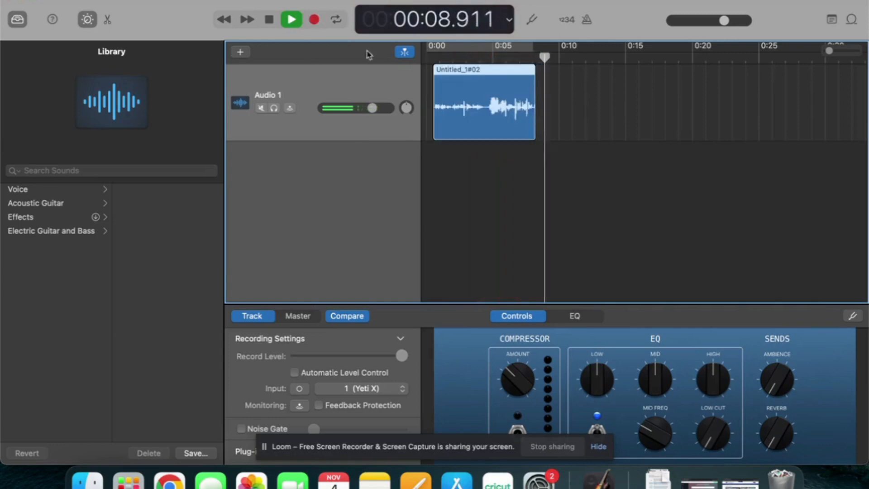
key("space")
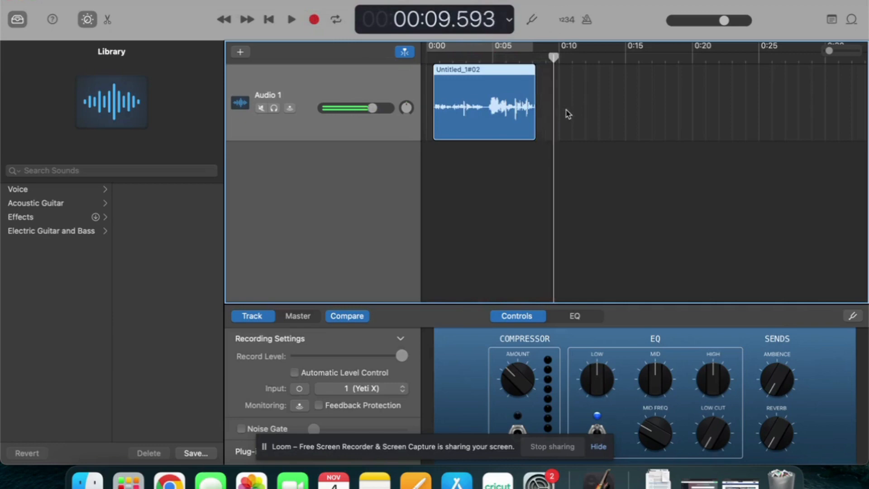
Rename the Audio 1 track as Background Information
right_click(274, 98)
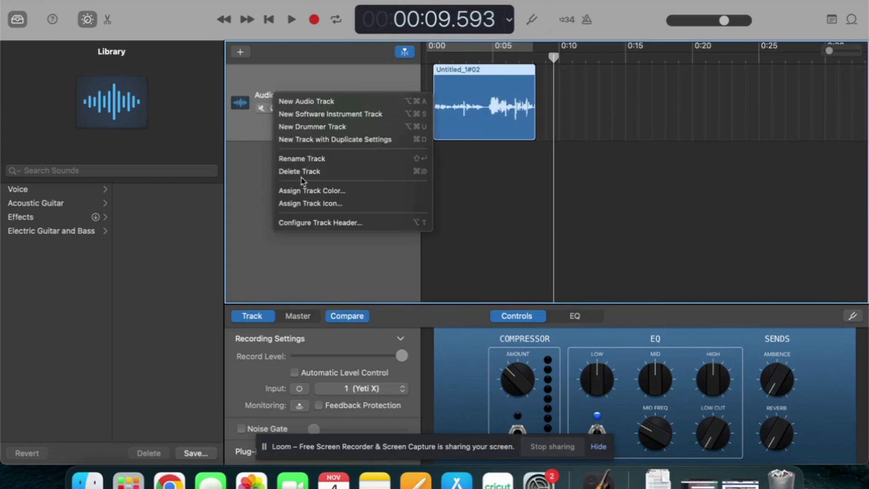
left_click(303, 158)
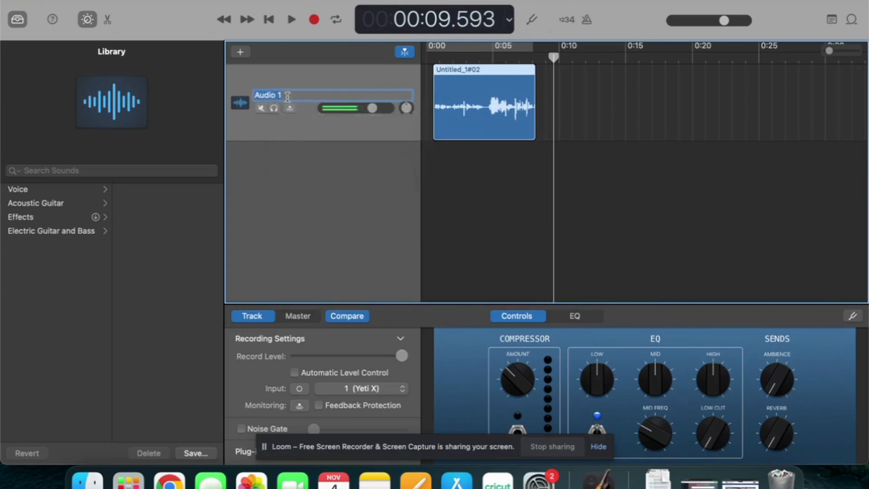
type("Background Inform")
type("ation")
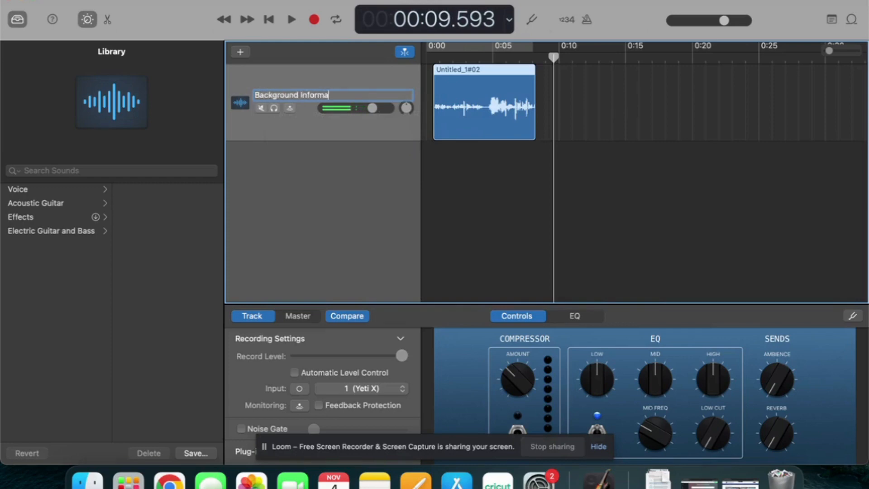
key("Return")
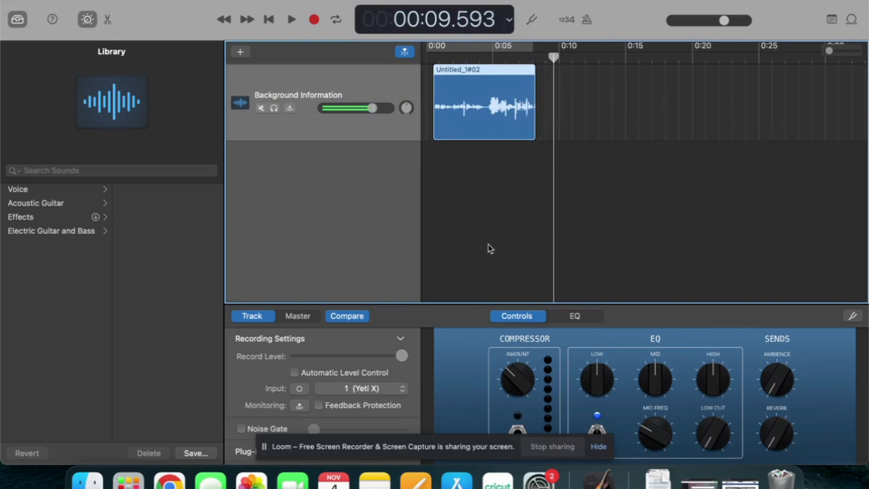
Add a second audio track for microphone recording, using Input 1
left_click(240, 53)
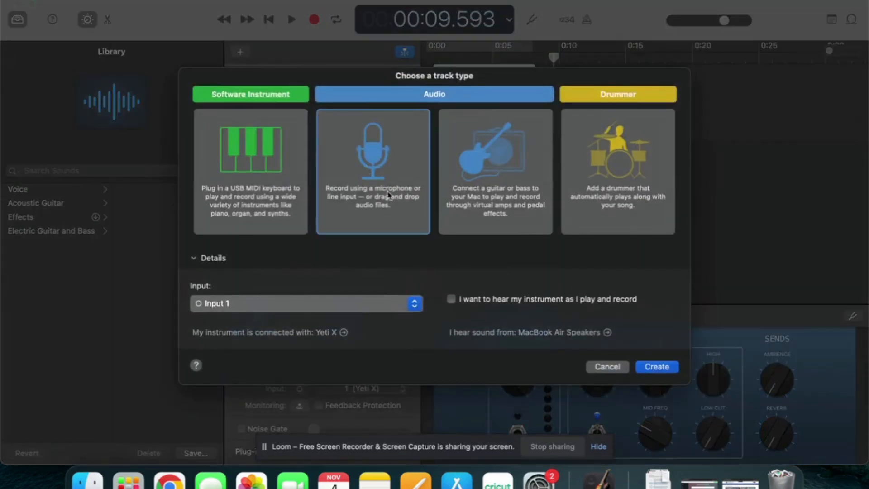
left_click(662, 367)
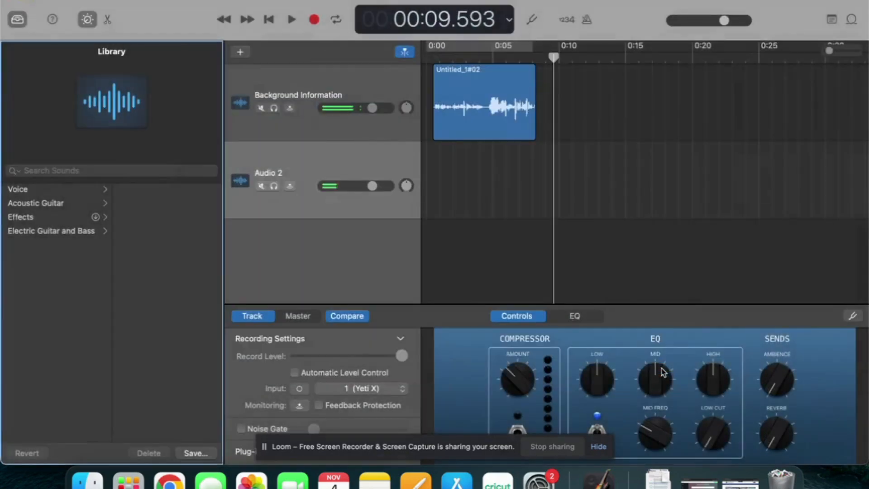
left_click(450, 203)
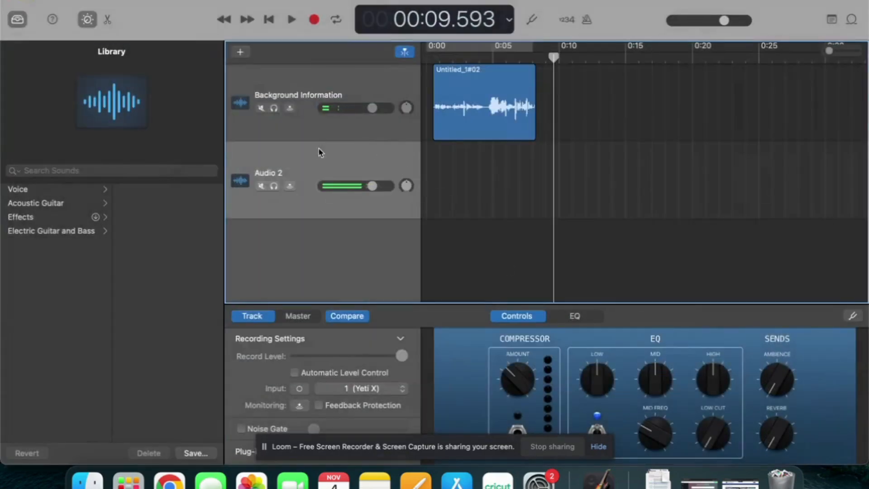
Switch the selection between the two tracks, and rename the Audio 2 track as Interview
left_click(306, 126)
left_click(307, 160)
left_click(307, 130)
left_click(307, 161)
right_click(277, 176)
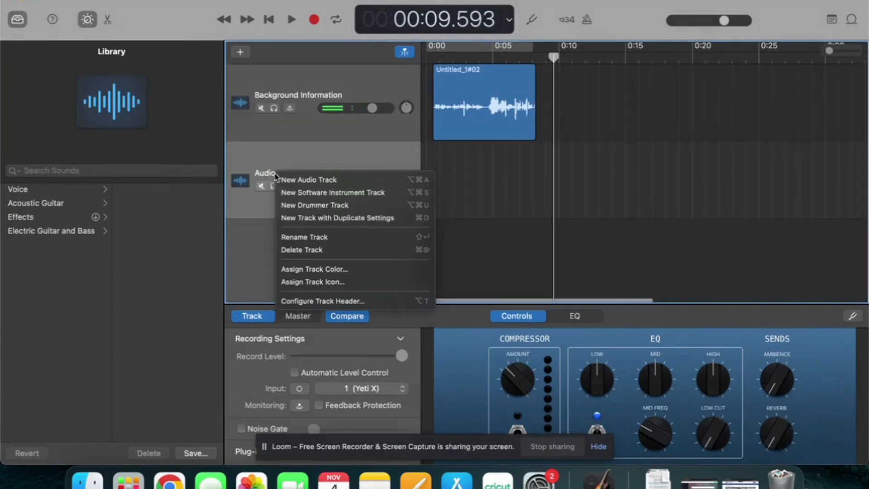
left_click(346, 237)
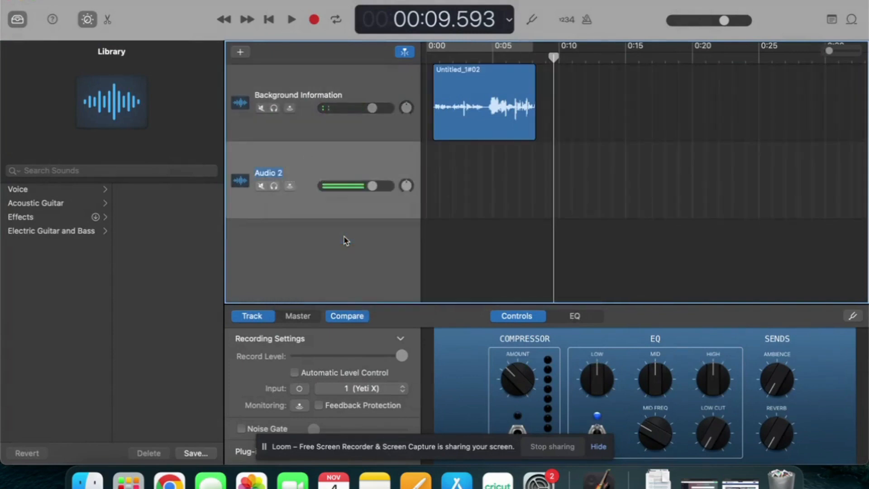
type("Interview")
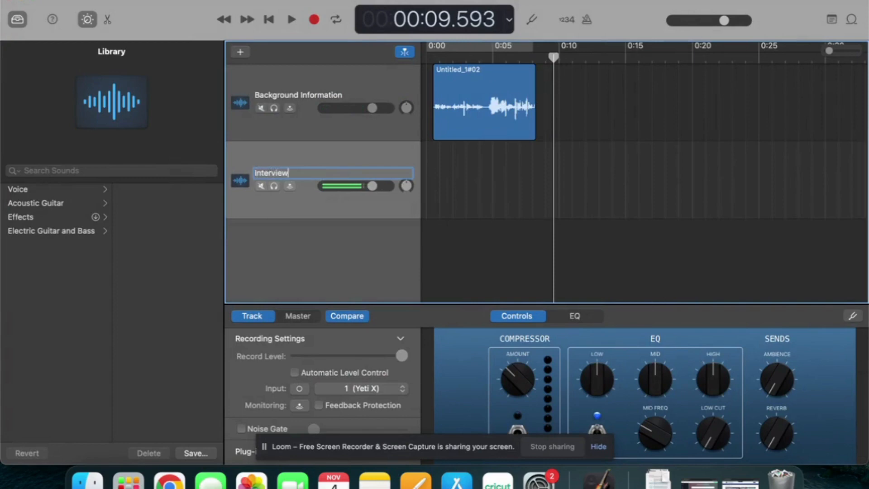
key("Return")
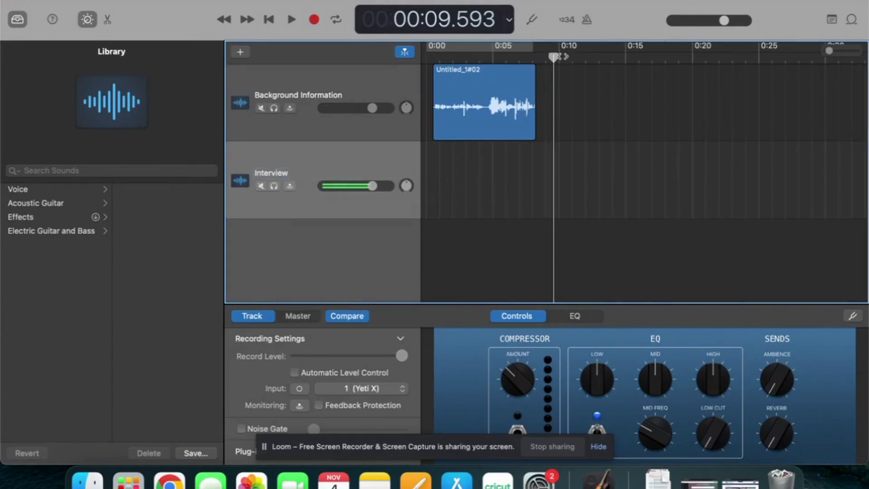
Record a clip about 8 seconds long on the Interview track from 00:08.500, and align its start with the end of the Background Information clip
left_click_drag(553, 57, 540, 59)
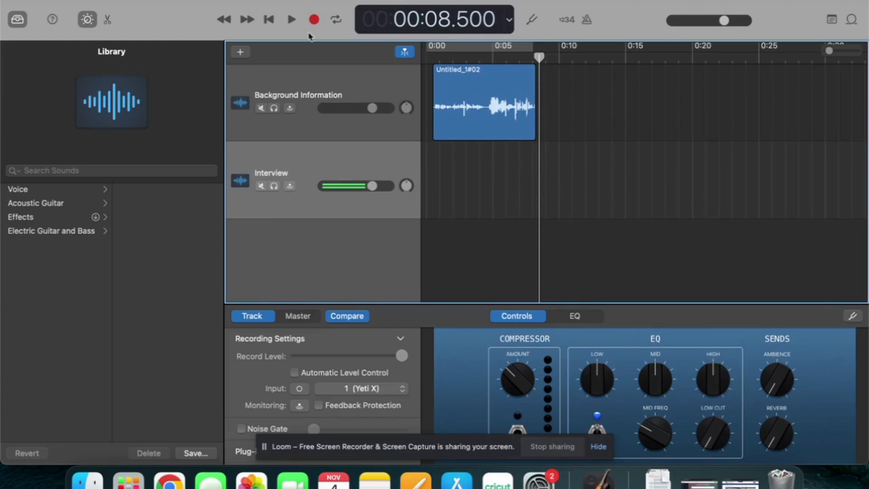
left_click(314, 20)
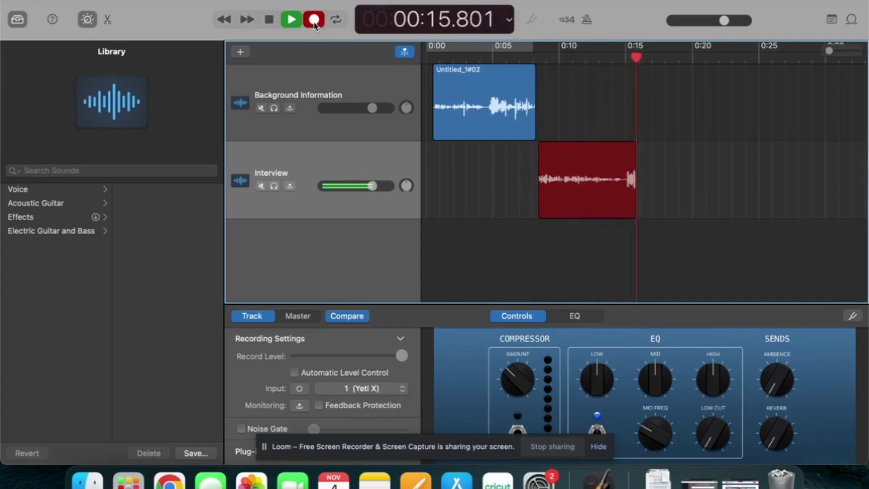
left_click(314, 20)
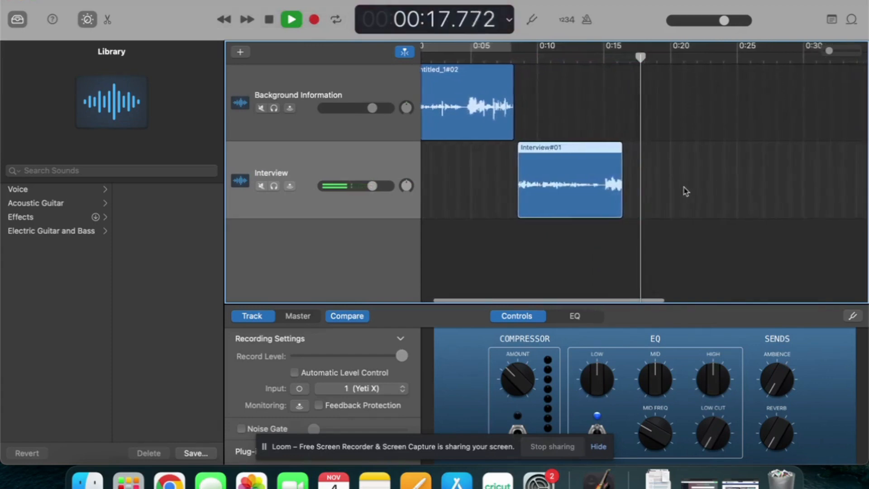
key("space")
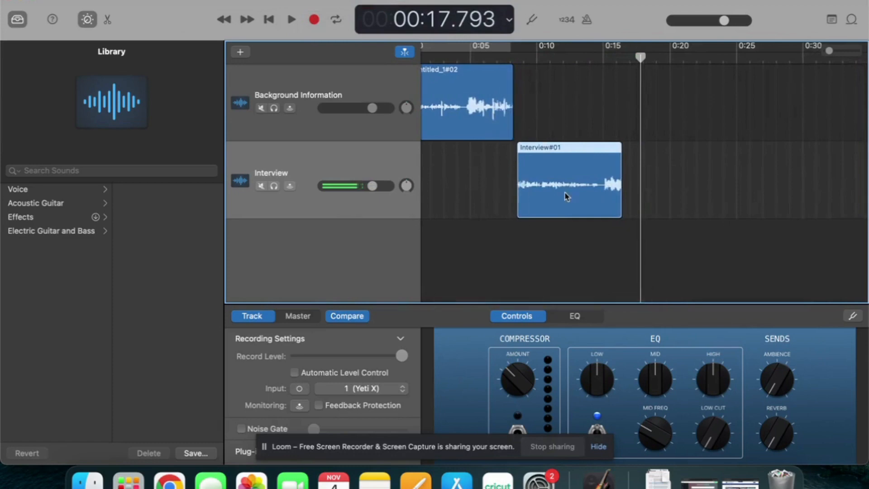
left_click_drag(583, 148, 580, 150)
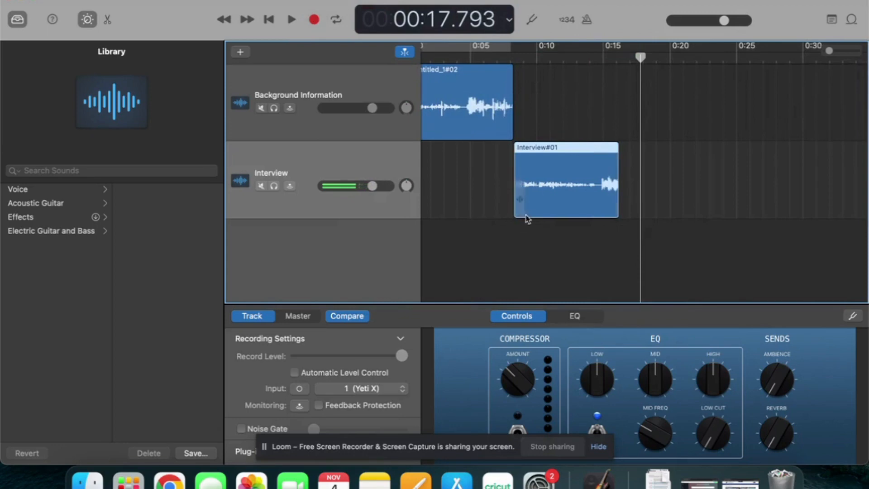
scroll(386, 190, "left", 2)
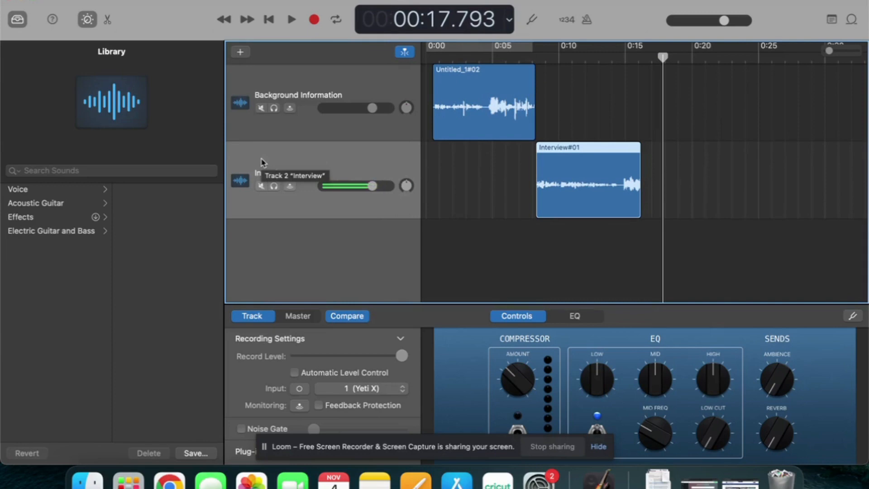
Add a third audio track for microphone recording, using Input 1, and rename it Intro Music
left_click(241, 53)
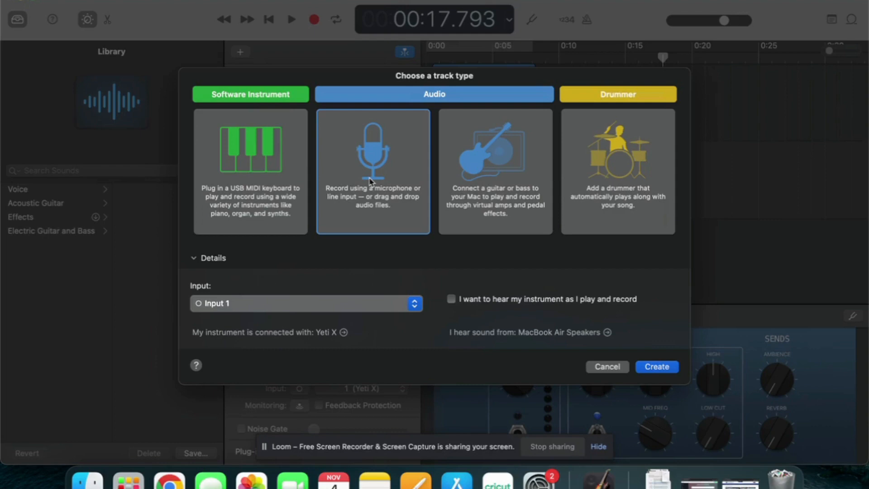
left_click(660, 366)
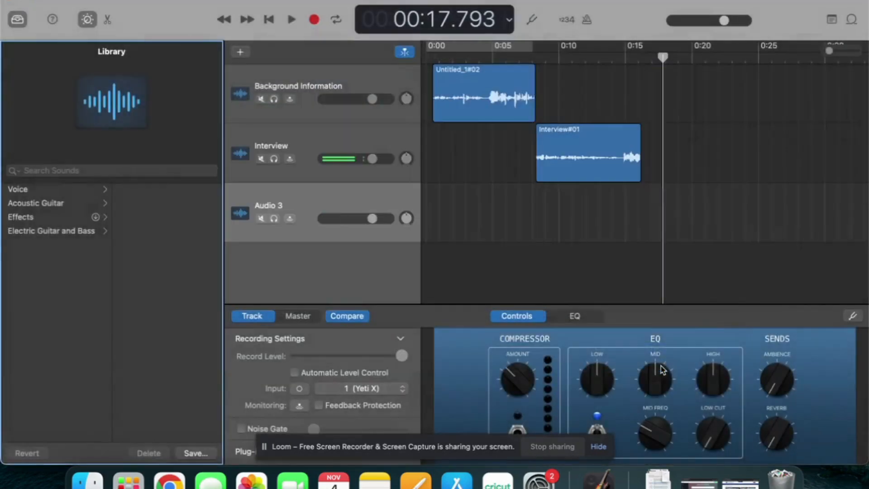
right_click(269, 209)
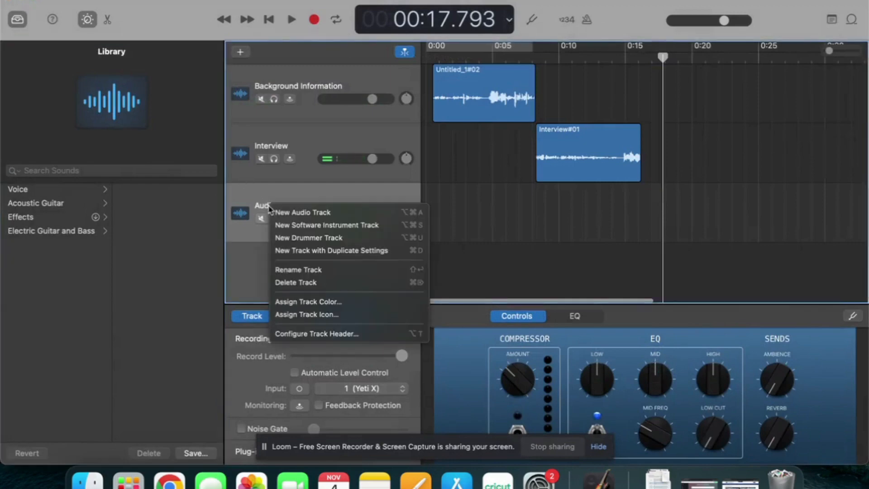
left_click(301, 271)
type("Intro")
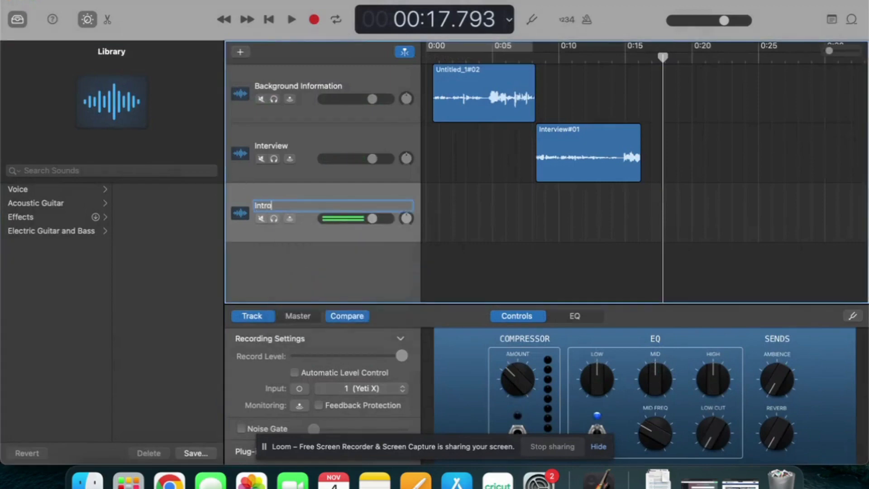
type(" Music")
left_click(330, 279)
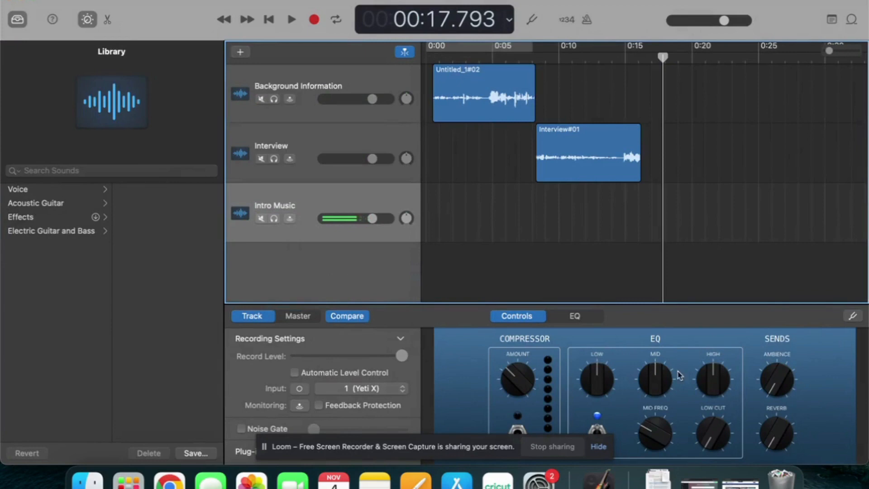
Switch to Pixabay's music page in Chrome and play a preview of the Milk Shake track
left_click(699, 479)
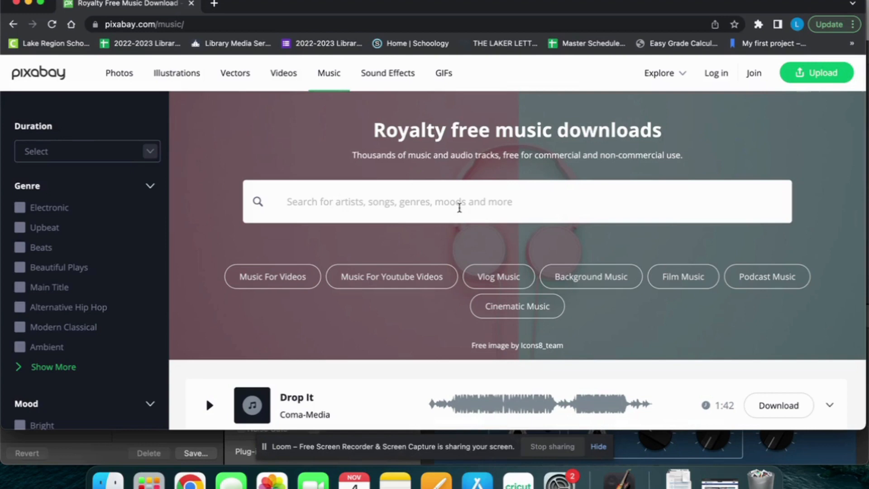
scroll(306, 257, "down", 3)
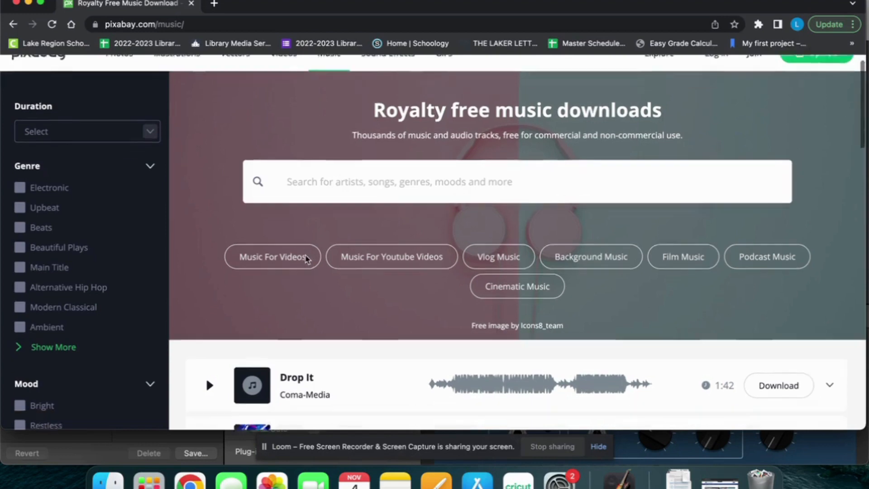
scroll(307, 259, "down", 10)
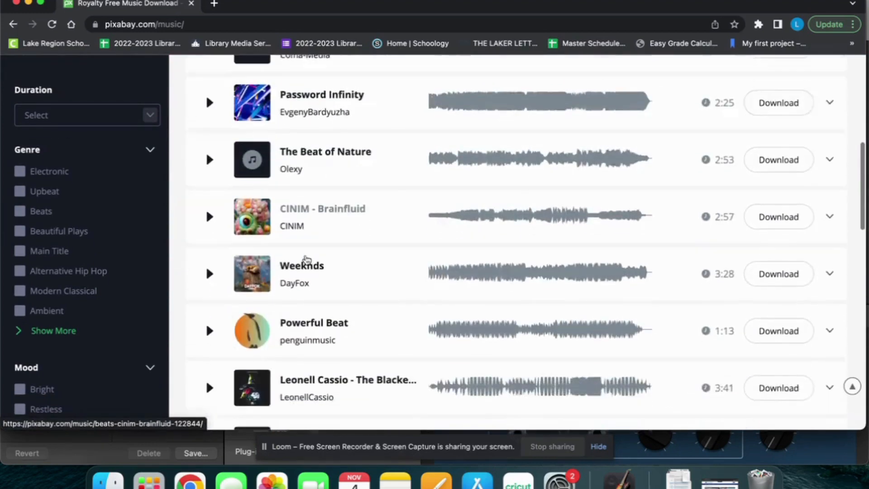
scroll(307, 259, "down", 7)
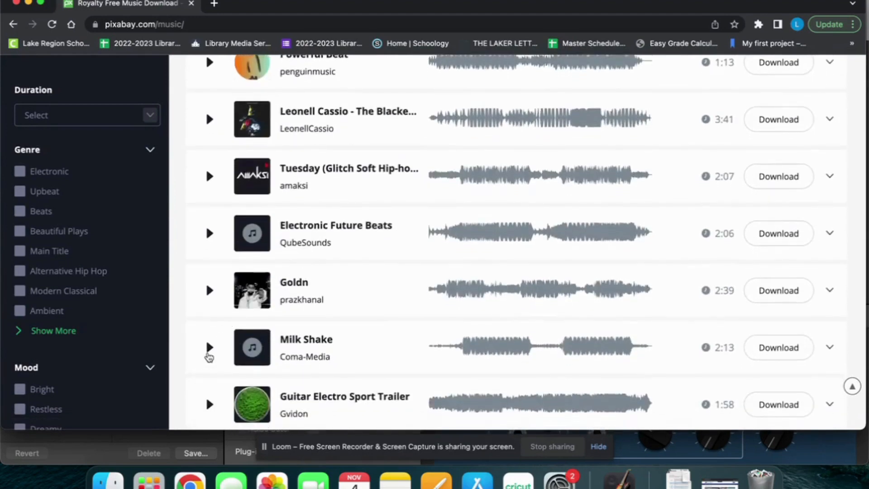
left_click(209, 349)
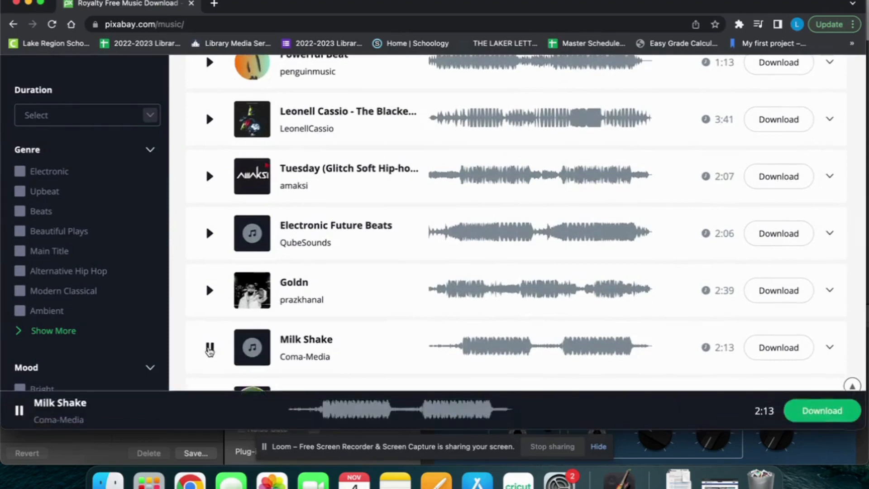
scroll(208, 308, "down", 2)
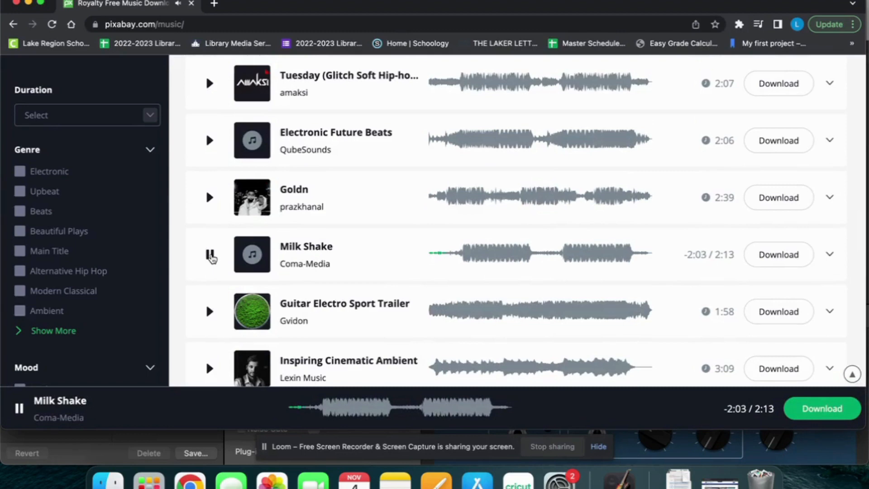
left_click(210, 256)
Download the Milk Shake track, place the downloaded MP3 on the desktop, and arrange the windows so the file stays reachable
left_click(765, 254)
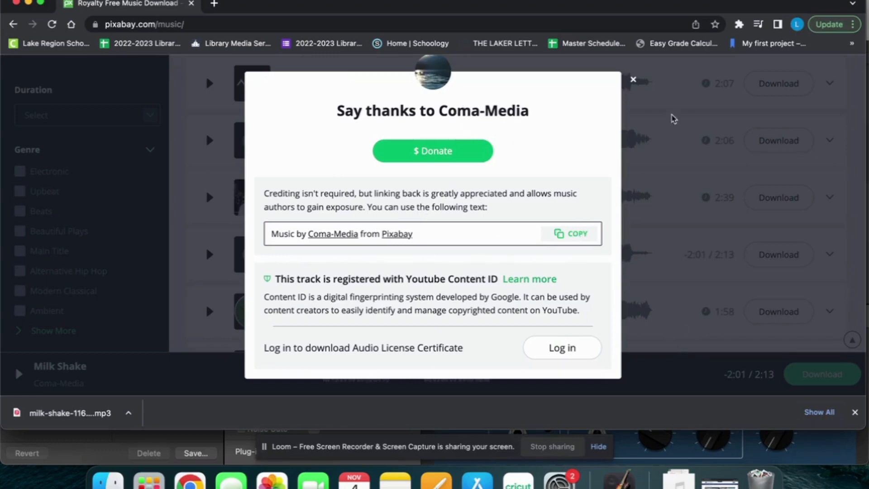
left_click(633, 80)
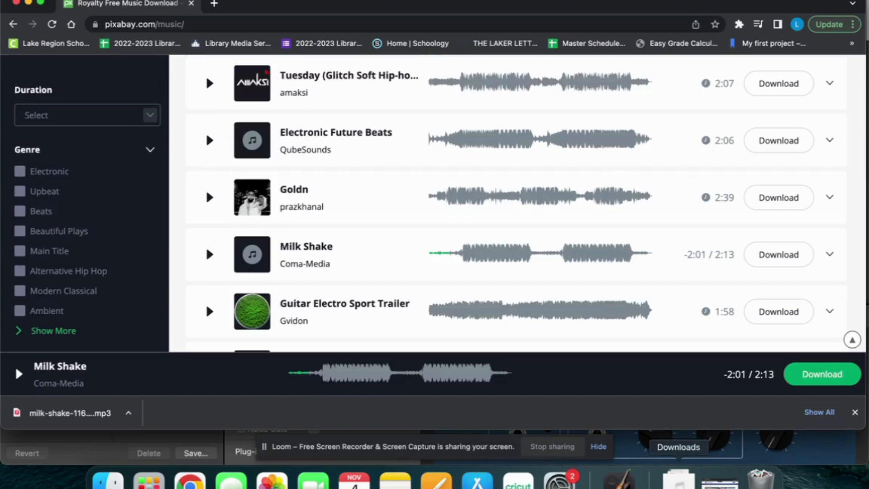
left_click_drag(864, 231, 798, 224)
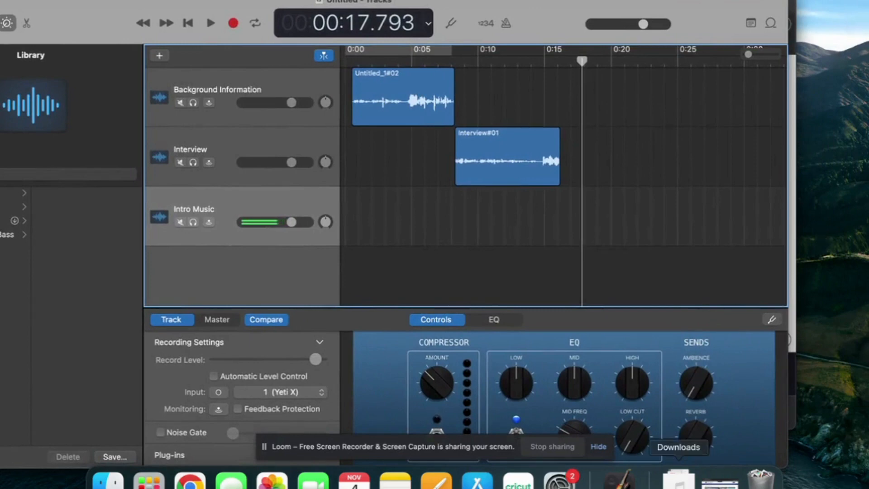
left_click(680, 481)
left_click_drag(679, 439, 835, 26)
left_click(678, 1)
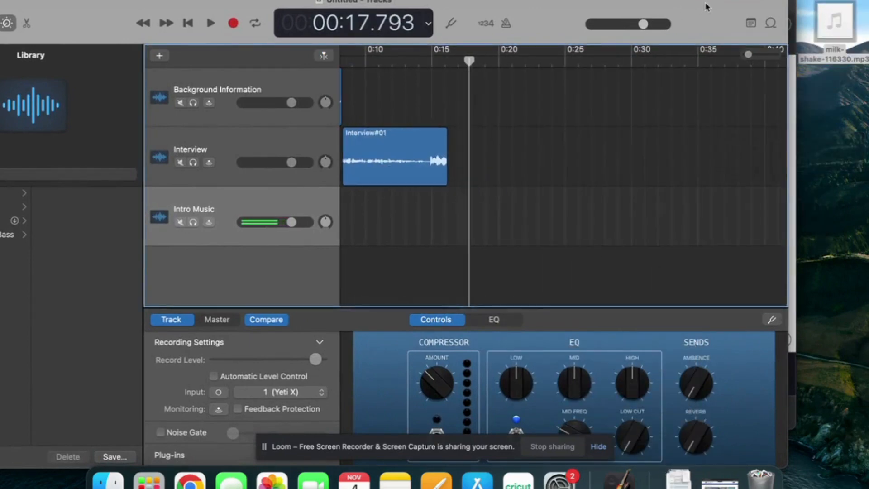
left_click_drag(706, 4, 762, 16)
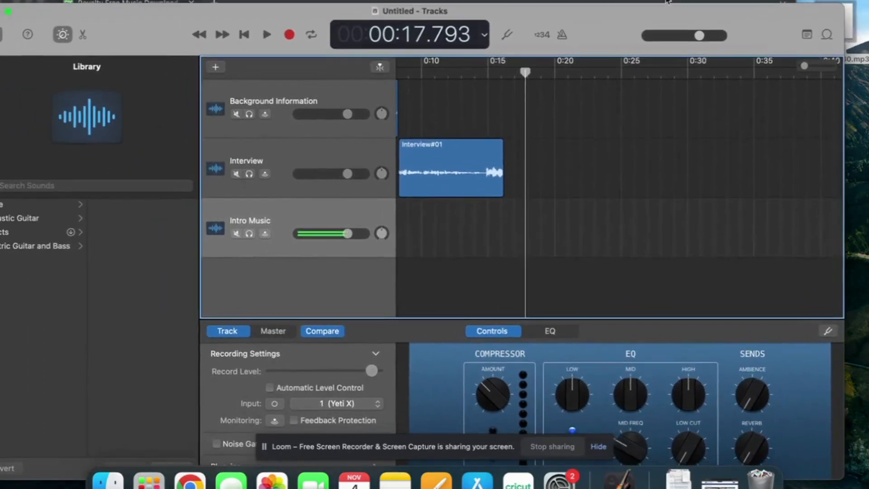
Return to Pixabay in Chrome and search its sound effects for "car door"
left_click(667, 2)
scroll(310, 246, "up", 10)
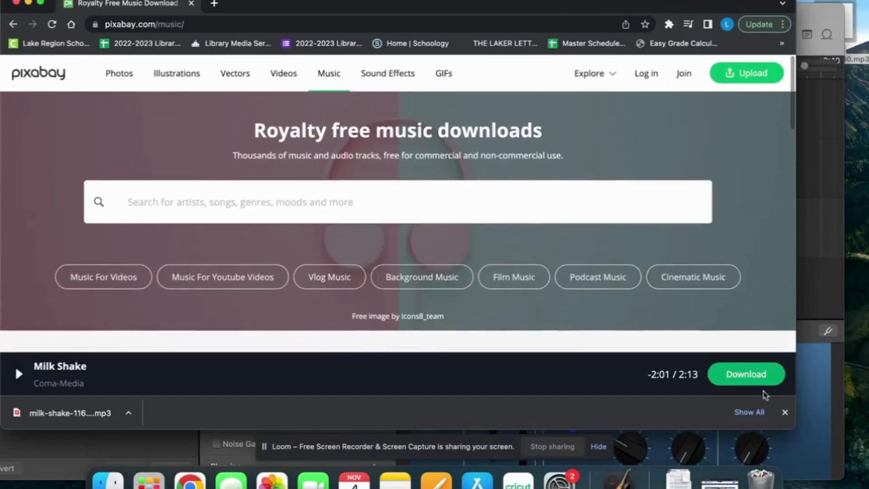
left_click(785, 412)
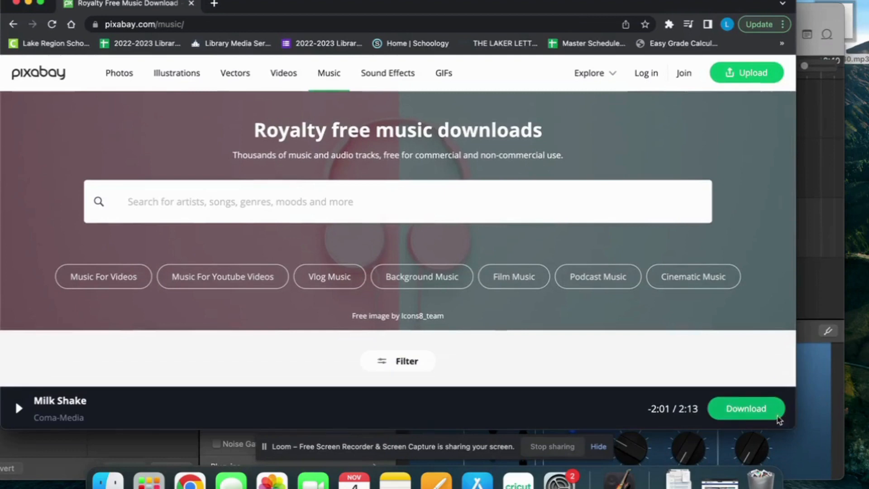
left_click(386, 74)
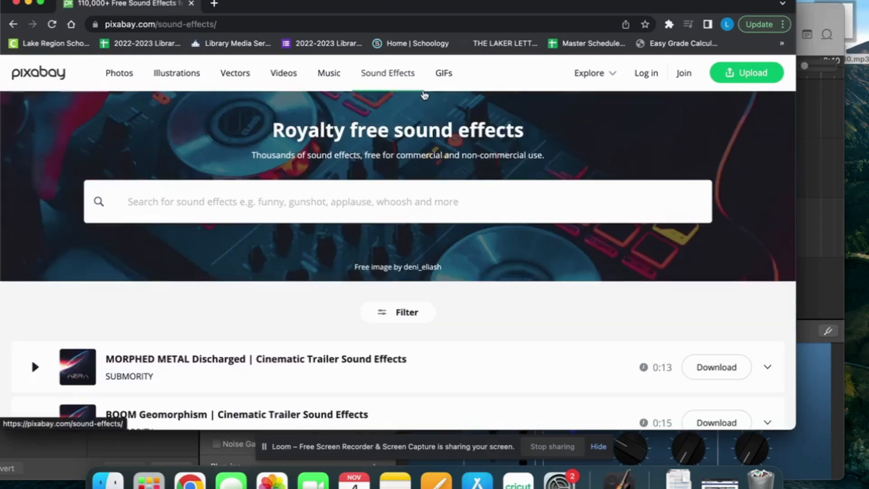
left_click(319, 207)
type("car")
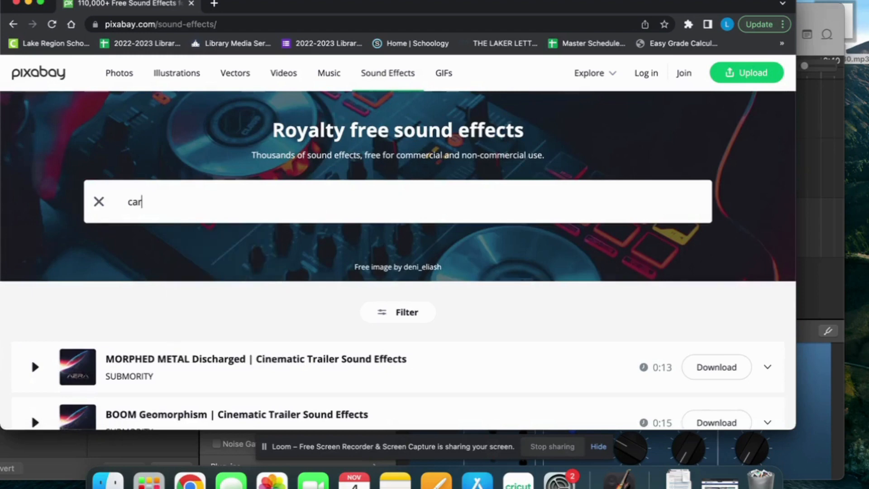
type(" door")
key("Return")
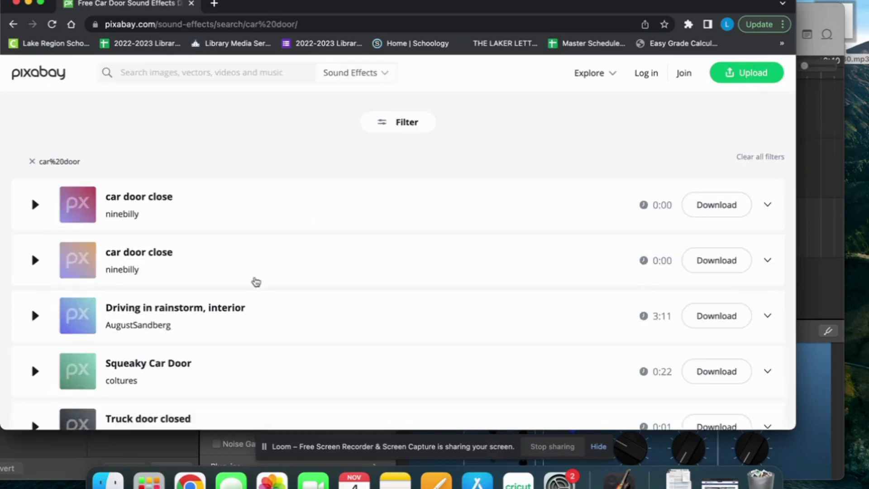
Browse the car door results and preview both "car door close" sounds and "Driving in rainstorm, interior"
scroll(87, 274, "down", 4)
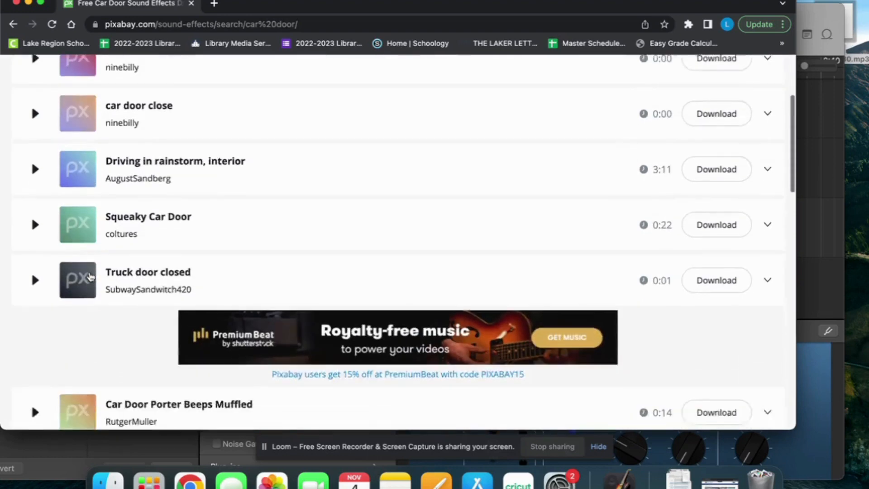
scroll(90, 275, "down", 3)
scroll(38, 195, "up", 7)
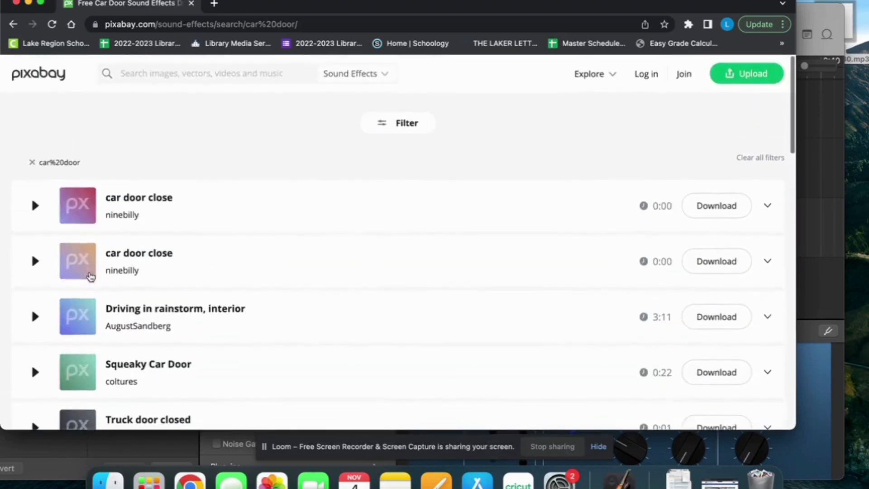
left_click(35, 206)
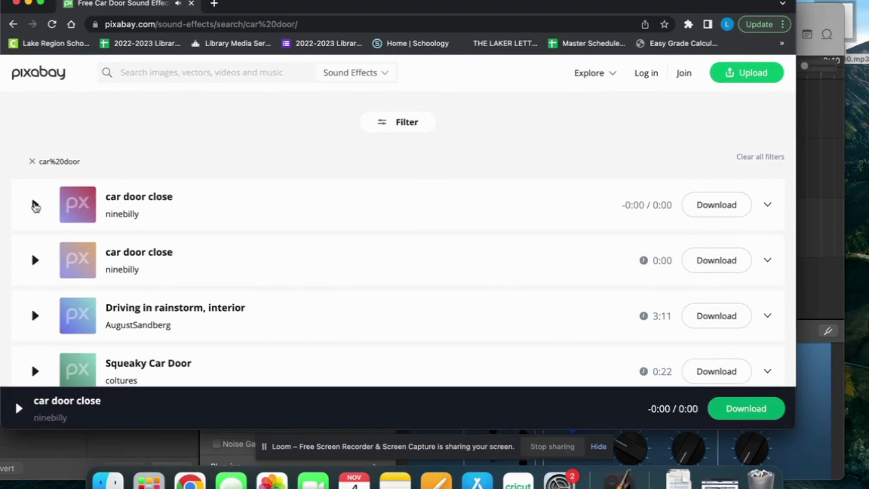
left_click(36, 207)
left_click(39, 262)
left_click(36, 316)
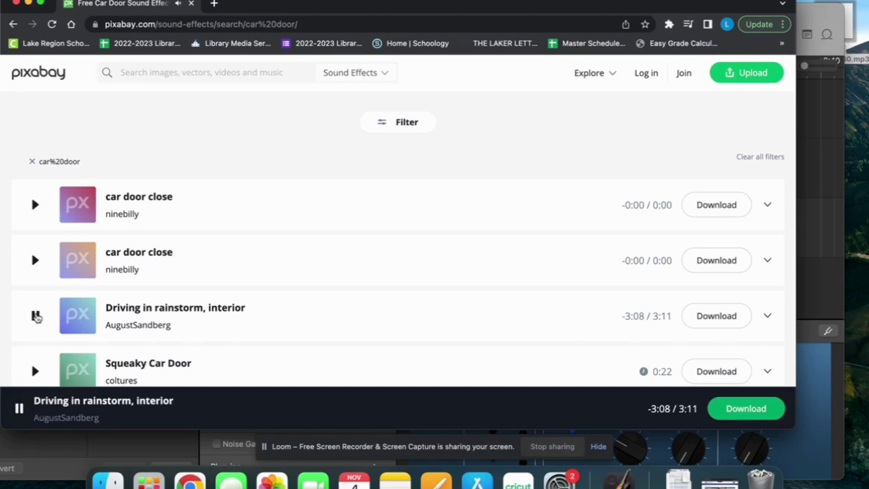
left_click(36, 316)
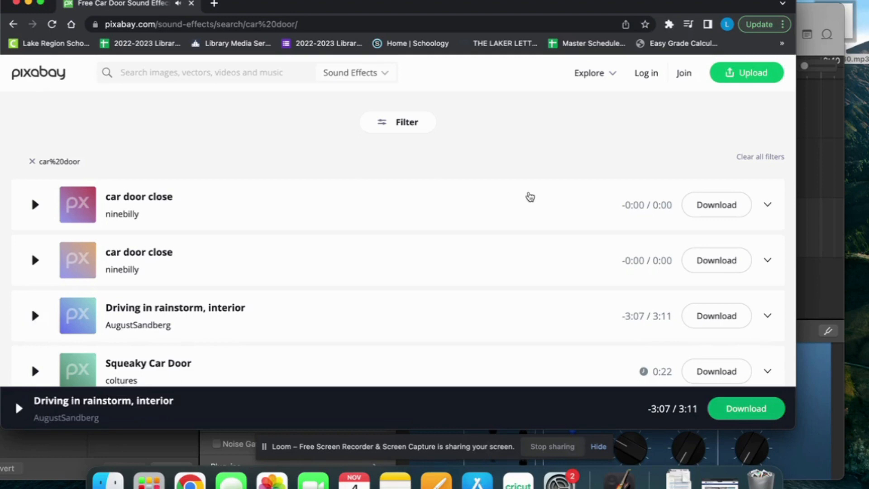
Download the first "car door close" sound, place its MP3 on the desktop, and minimize the browser window
left_click(729, 206)
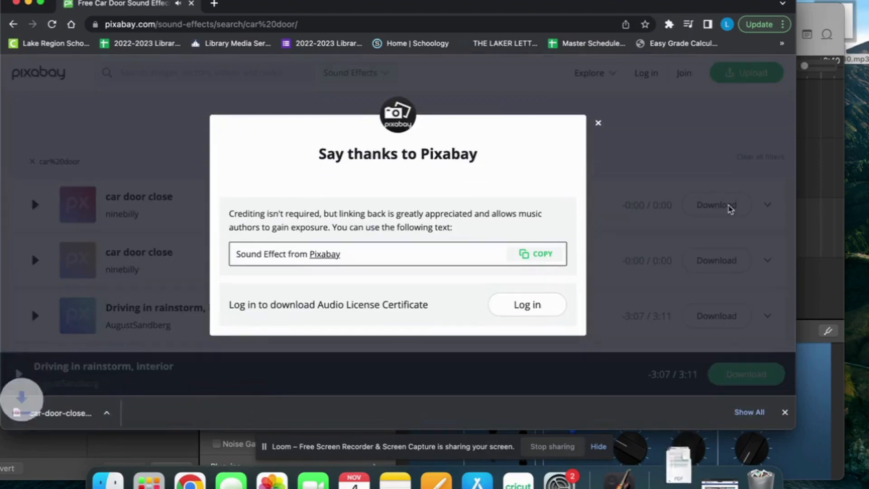
left_click(679, 481)
left_click_drag(681, 438, 855, 101)
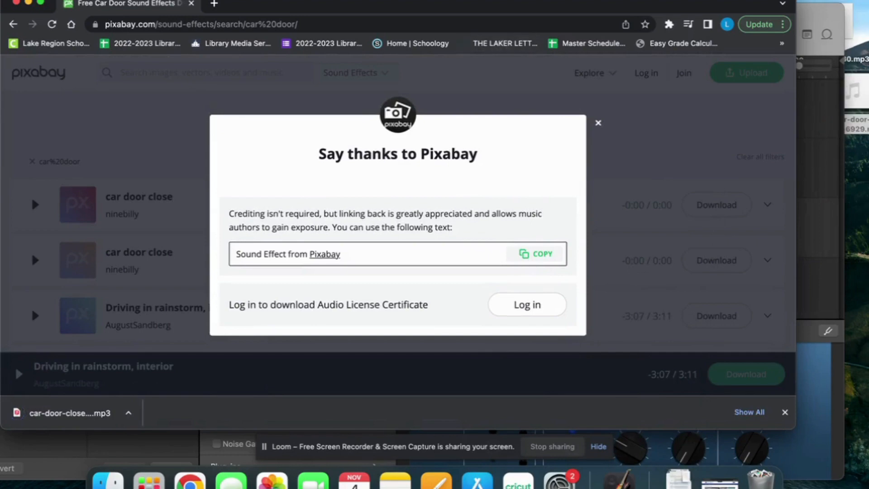
left_click(27, 3)
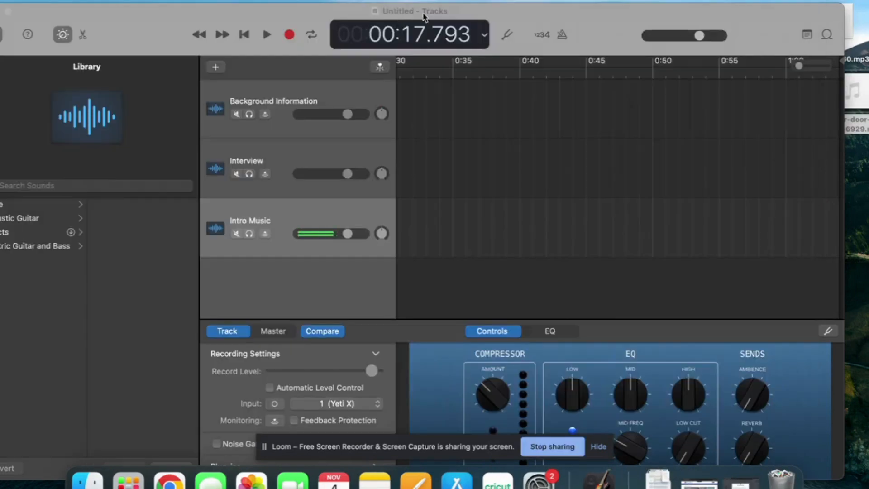
Uncover the desktop files beside GarageBand and add the milk-shake MP3 from the desktop to the Intro Music track
left_click_drag(779, 6, 752, 1)
left_click(840, 29)
left_click_drag(839, 31, 332, 230)
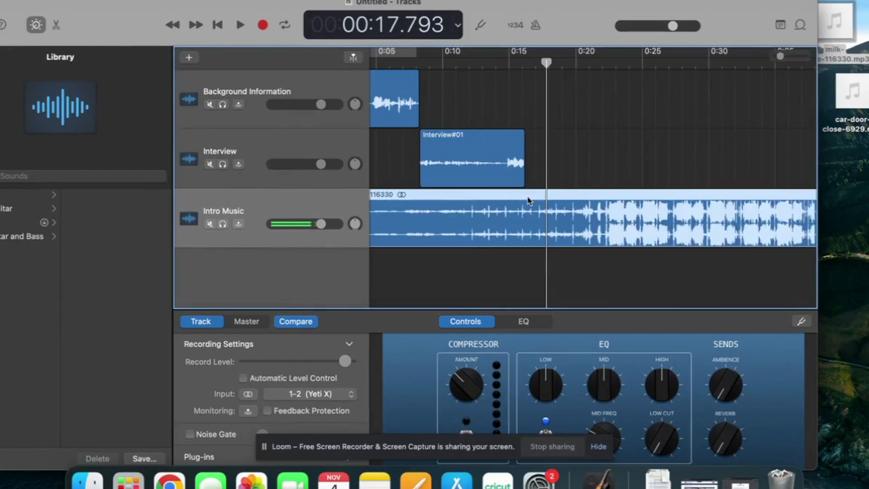
scroll(446, 226, "right", 10)
scroll(445, 225, "left", 10)
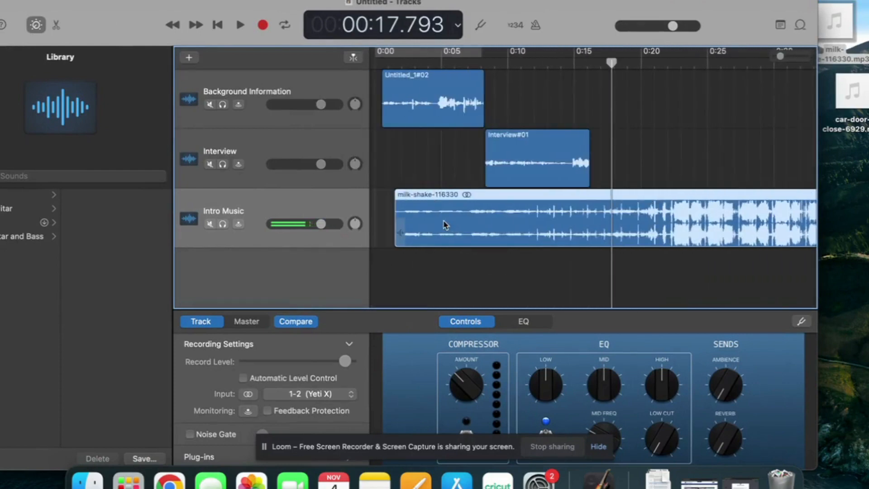
Shift the milk-shake clip to the very start of the timeline, and move the Intro Music track above Background Information
left_click_drag(549, 202, 508, 200)
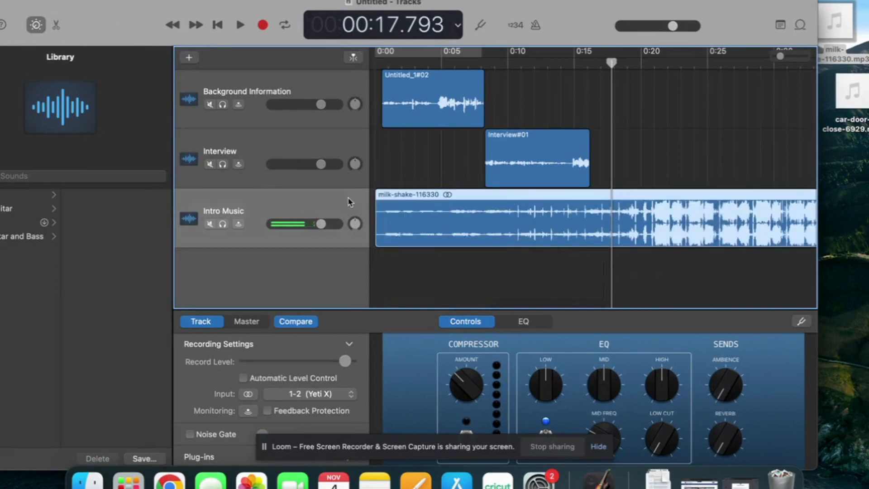
left_click_drag(350, 202, 343, 82)
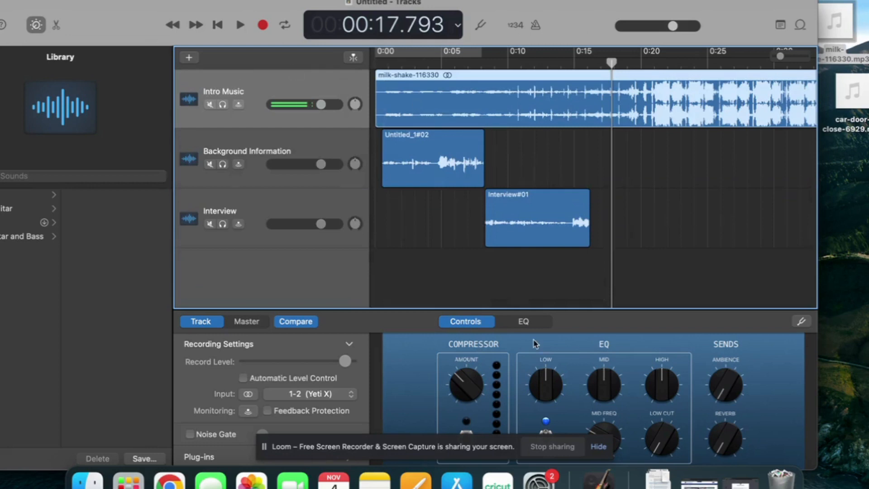
Add a microphone audio track below Background Information and place the car-door-close MP3 from the desktop on it
left_click(245, 183)
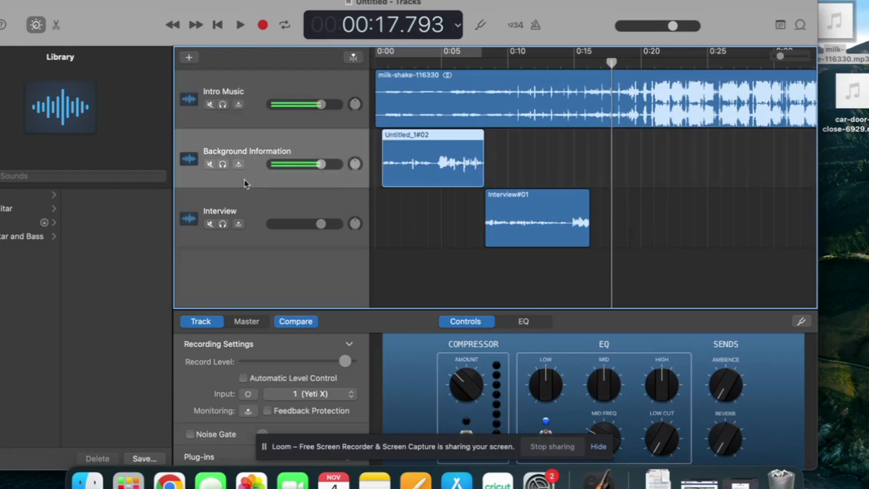
left_click(189, 59)
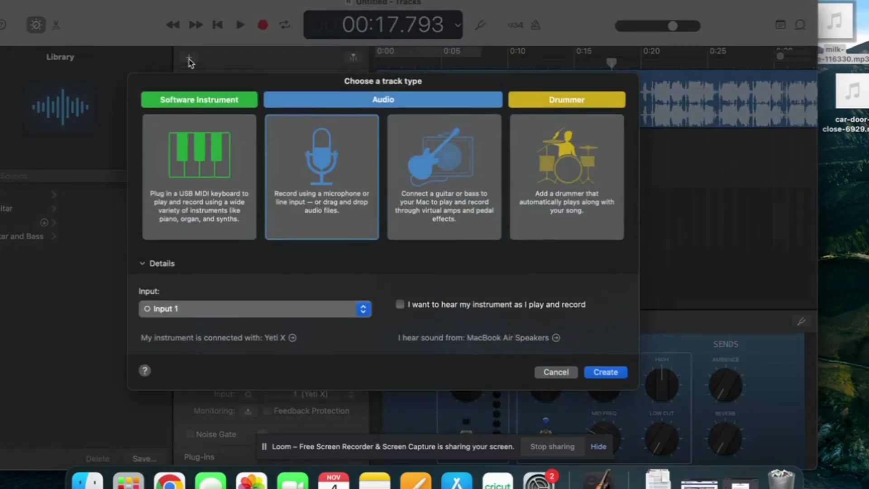
left_click(606, 372)
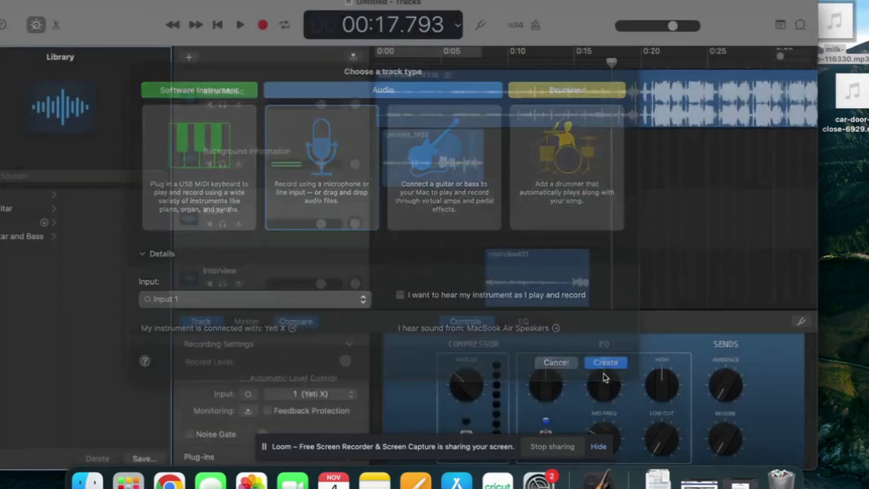
mouse_move(854, 90)
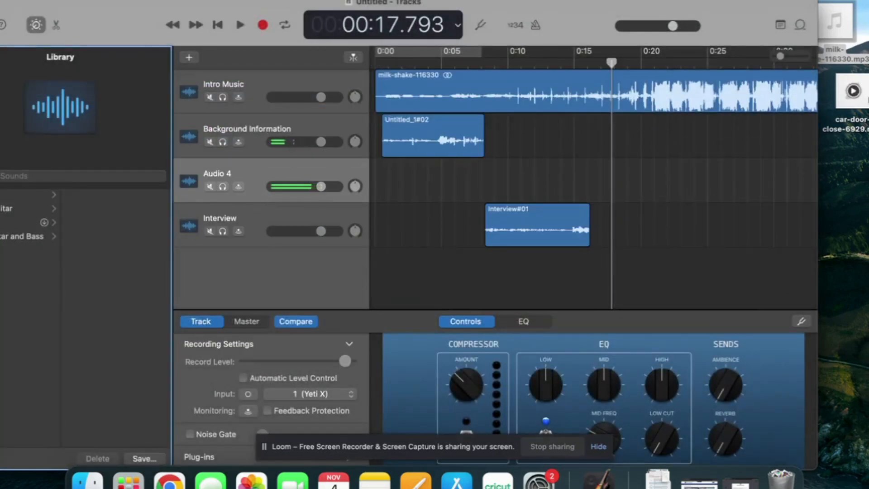
left_click_drag(865, 84, 416, 188)
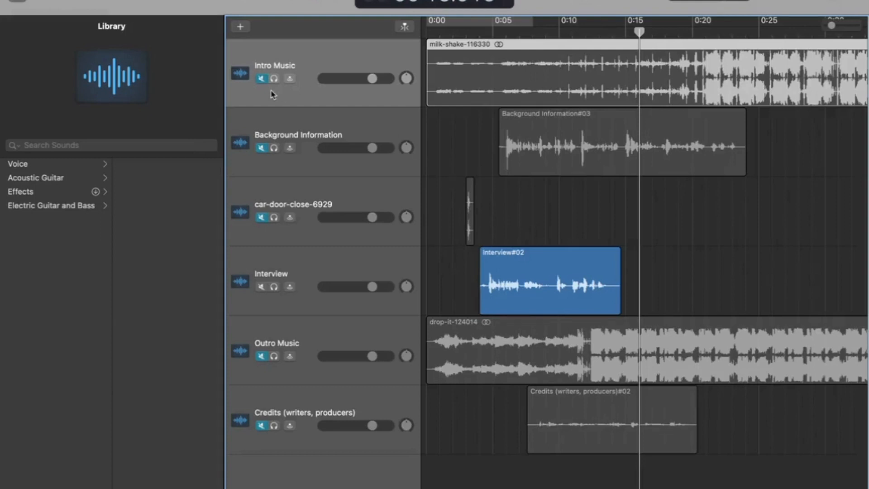
Unmute the Intro Music, Background Information, car-door-close, Outro Music and Credits tracks
left_click(261, 78)
left_click(261, 147)
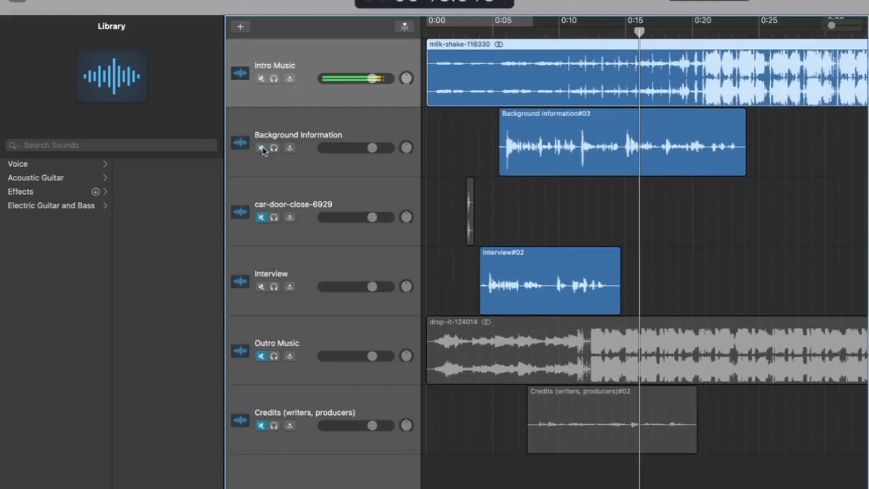
left_click(261, 217)
left_click(261, 356)
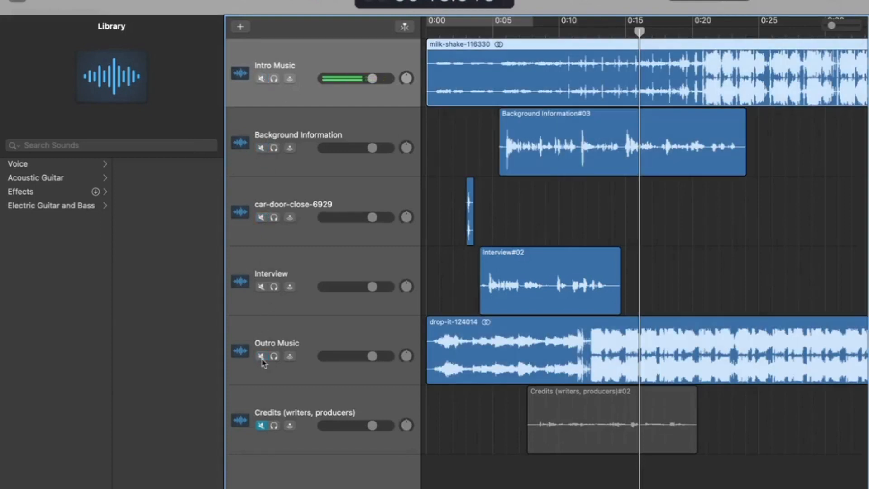
left_click(262, 424)
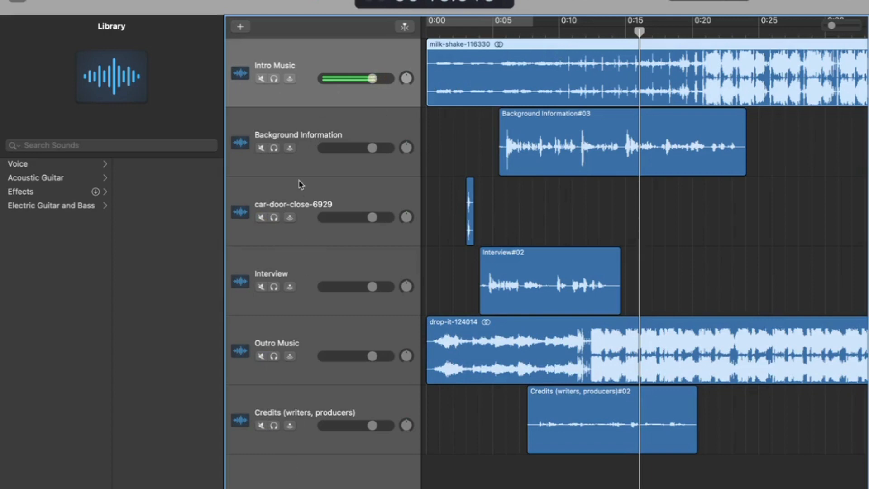
Mute every track except Intro Music: Background Information, car-door-close, Interview, Outro Music and Credits
left_click(261, 148)
left_click(261, 218)
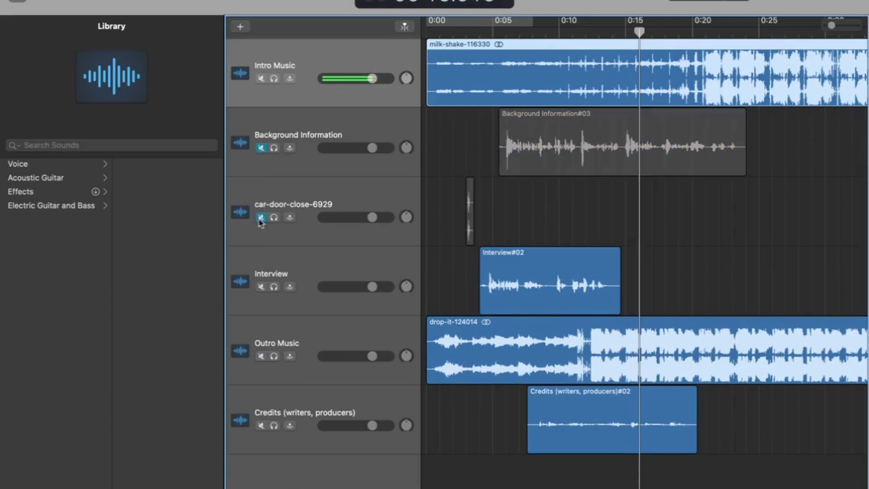
left_click(261, 287)
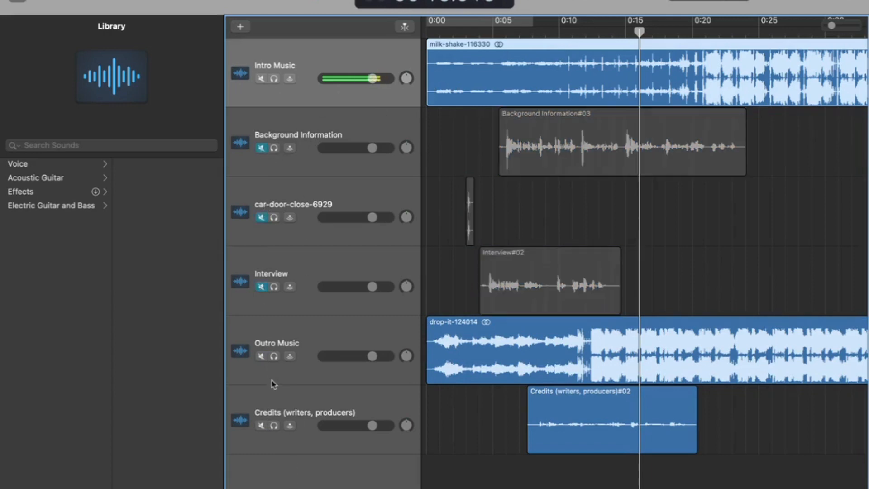
left_click(261, 356)
left_click(261, 426)
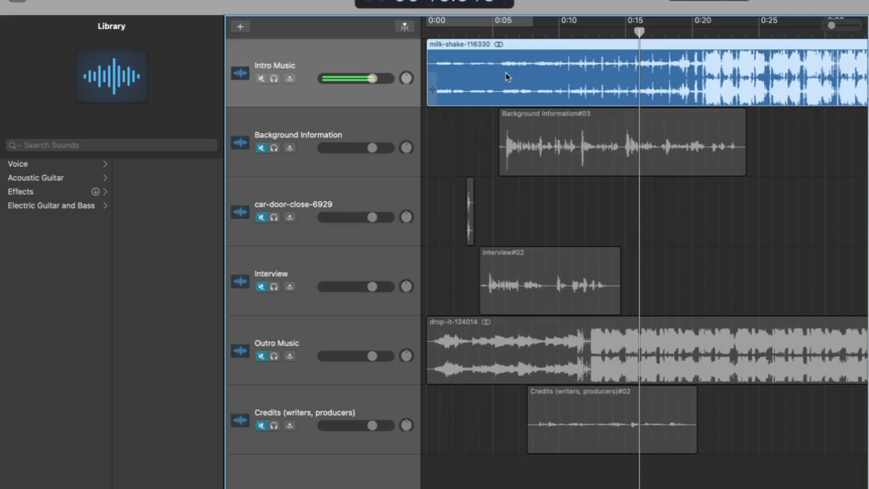
Return the playhead to the start and trim the end of the milk-shake clip back to about 1:30
left_click_drag(646, 31, 427, 31)
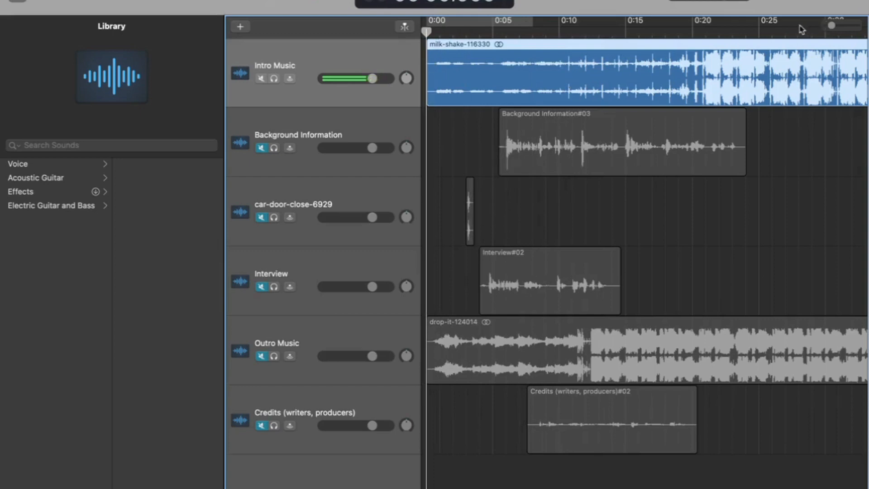
scroll(704, 87, "right", 5)
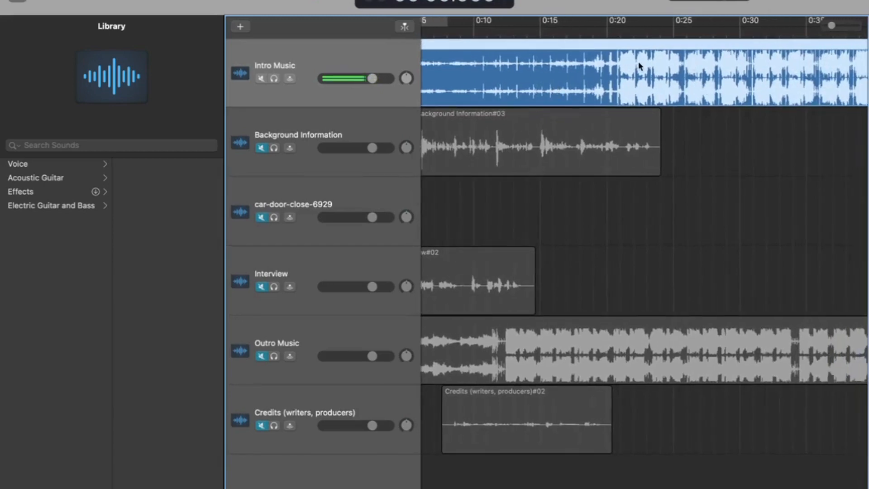
scroll(562, 80, "left", 5)
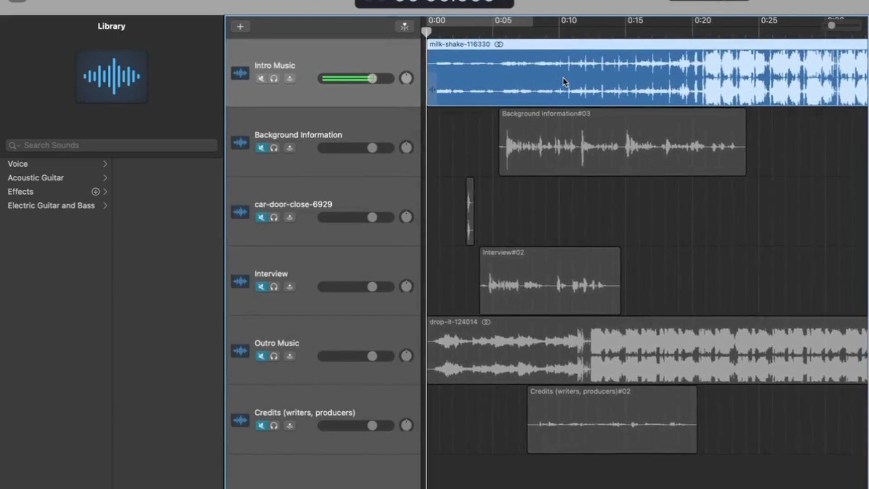
scroll(564, 81, "right", 20)
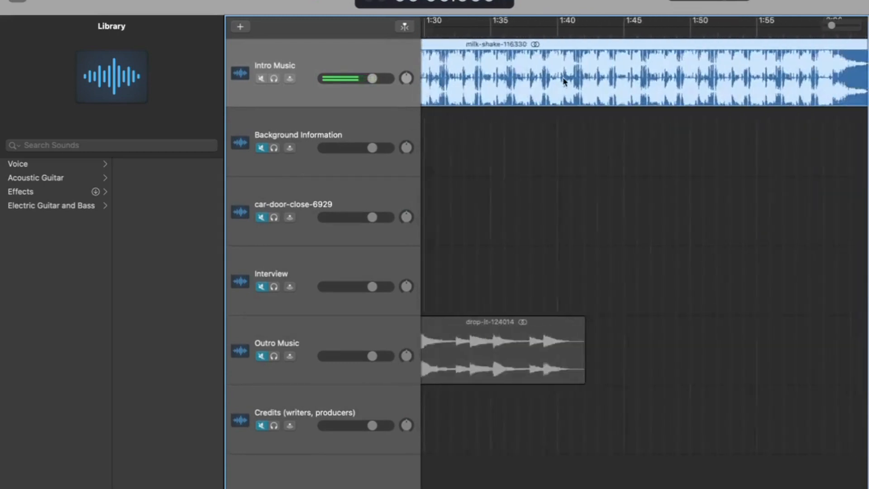
mouse_move(837, 75)
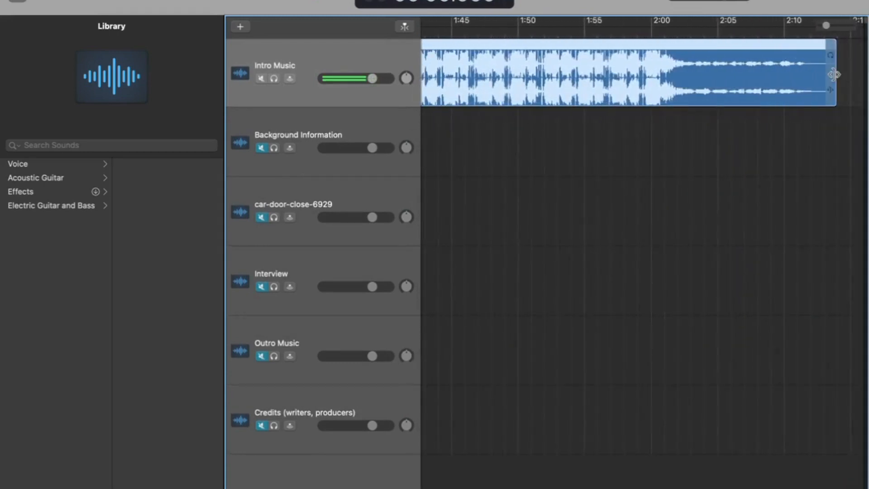
left_click_drag(837, 74, 470, 71)
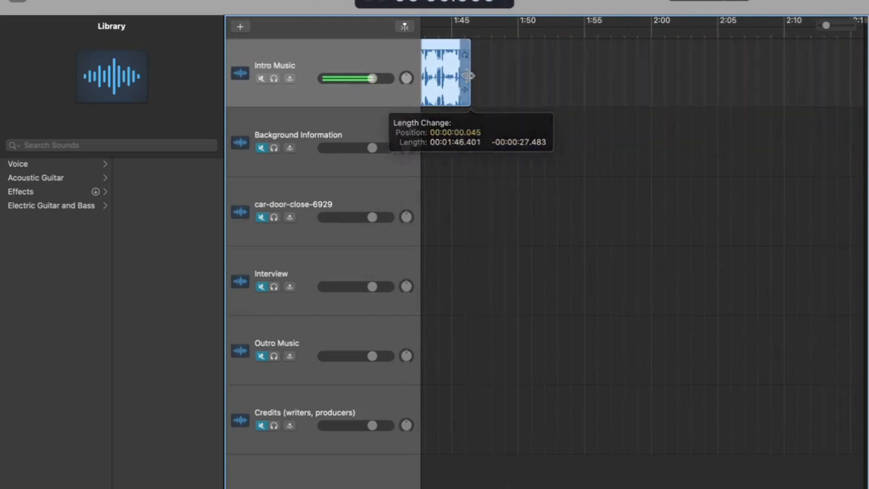
scroll(575, 69, "left", 5)
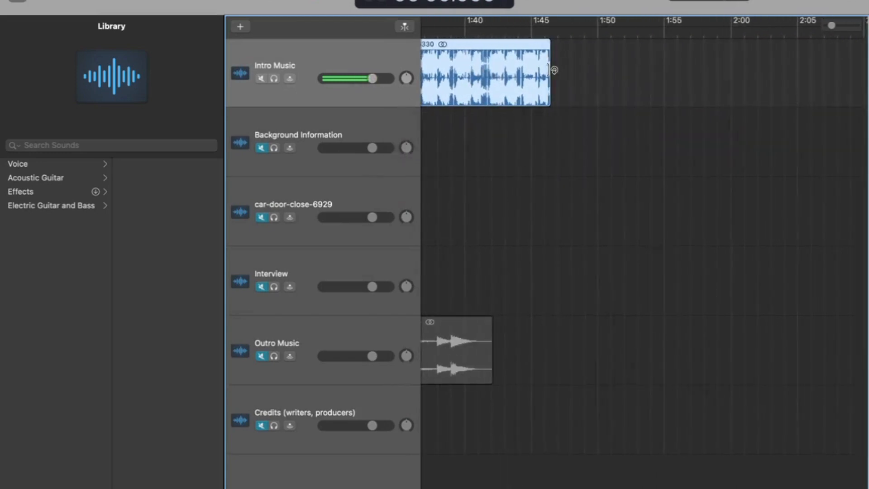
left_click_drag(553, 71, 473, 46)
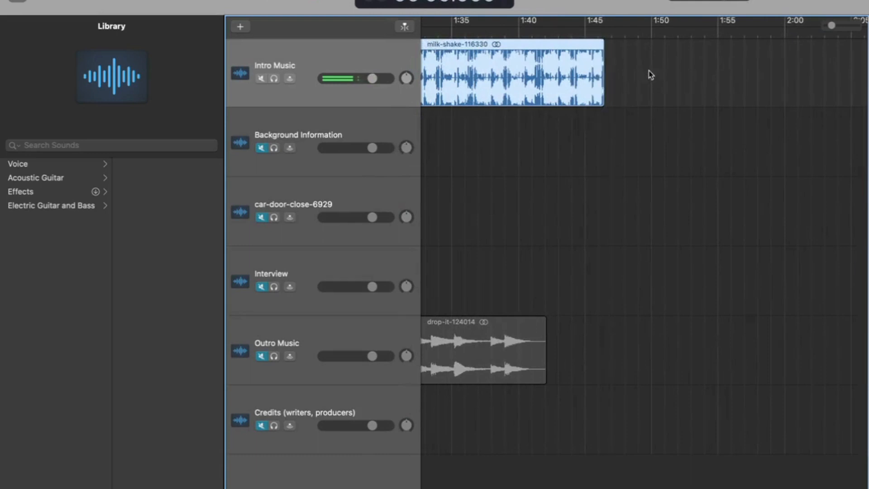
left_click_drag(605, 76, 421, 75)
scroll(537, 85, "left", 5)
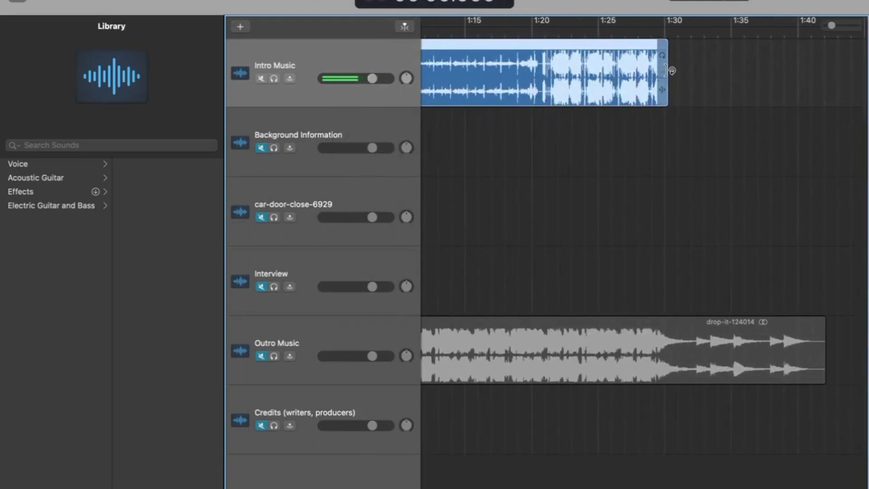
left_click_drag(663, 67, 452, 75)
scroll(453, 75, "left", 15)
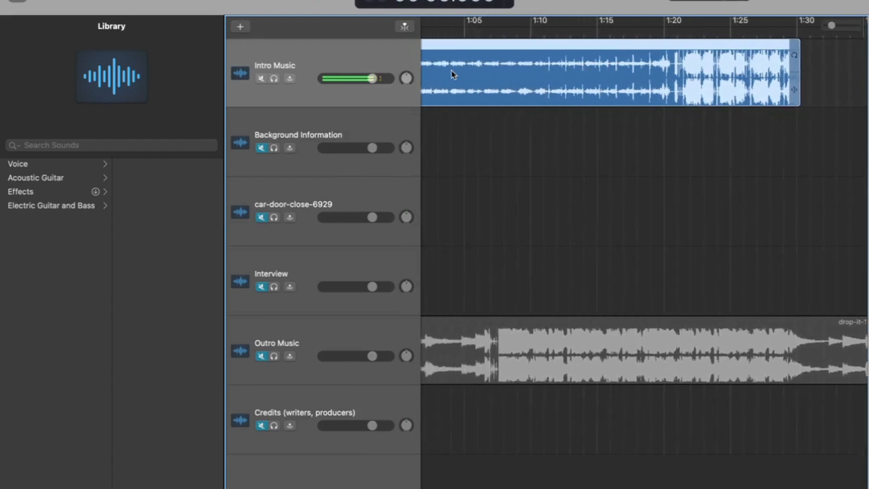
Position the playhead at 0:20 and split the milk-shake clip there
scroll(453, 75, "left", 4)
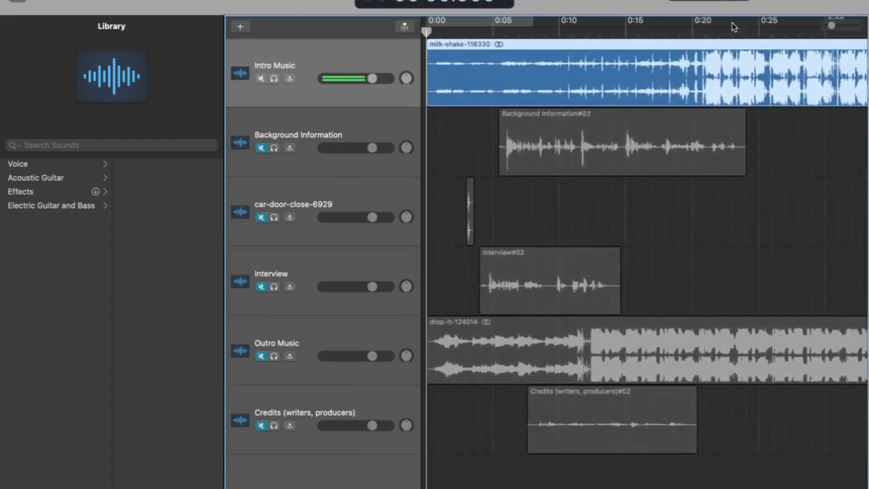
left_click_drag(426, 32, 690, 20)
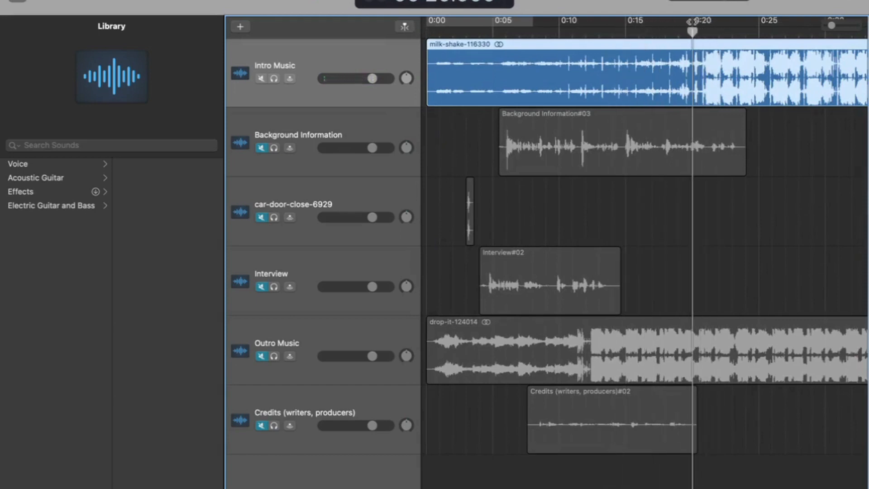
key("space")
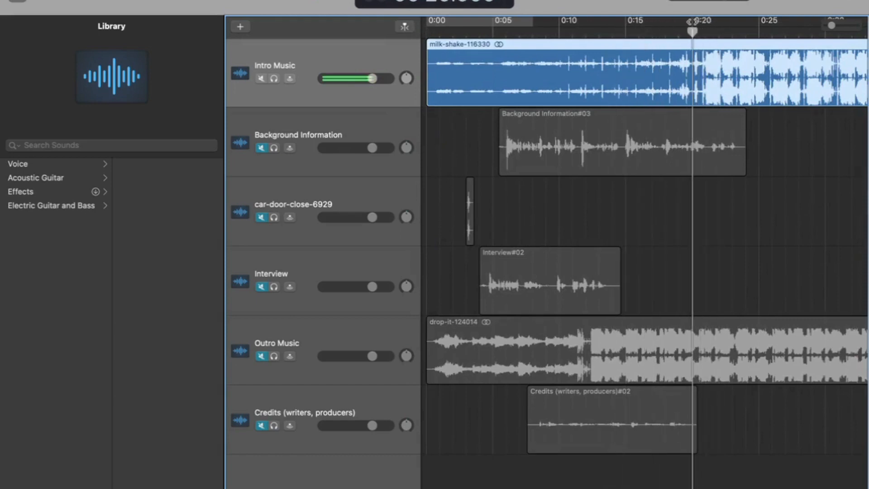
right_click(692, 74)
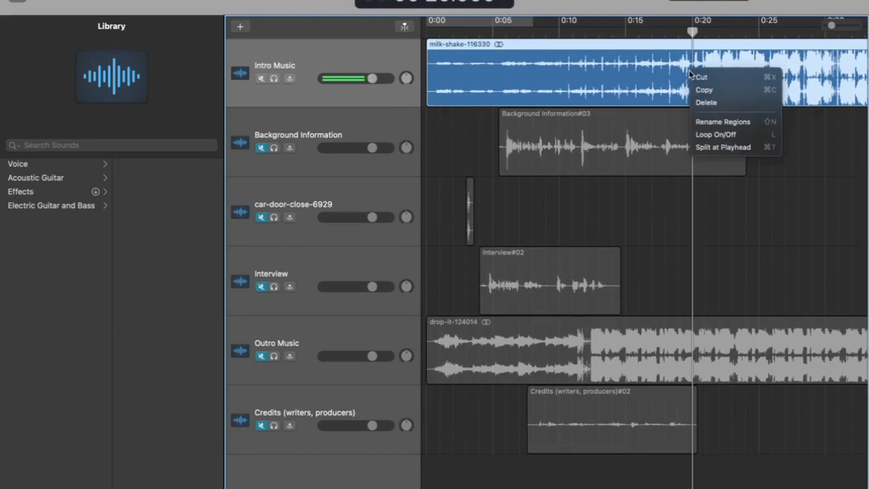
left_click(719, 148)
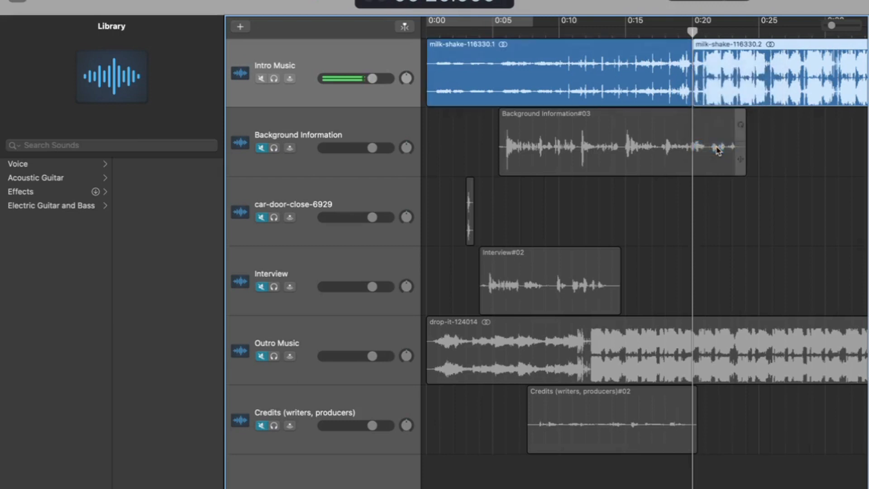
Delete the second part of the split milk-shake clip, keeping only the music before 0:20
left_click(605, 80)
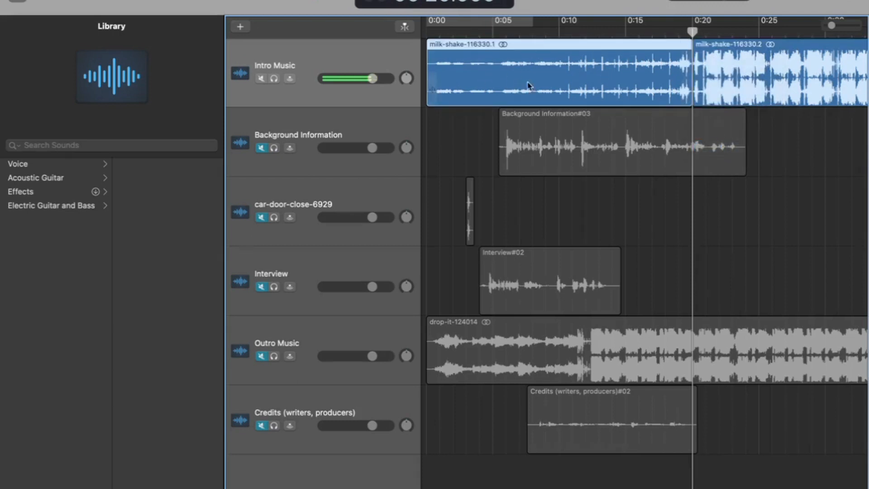
left_click(795, 68)
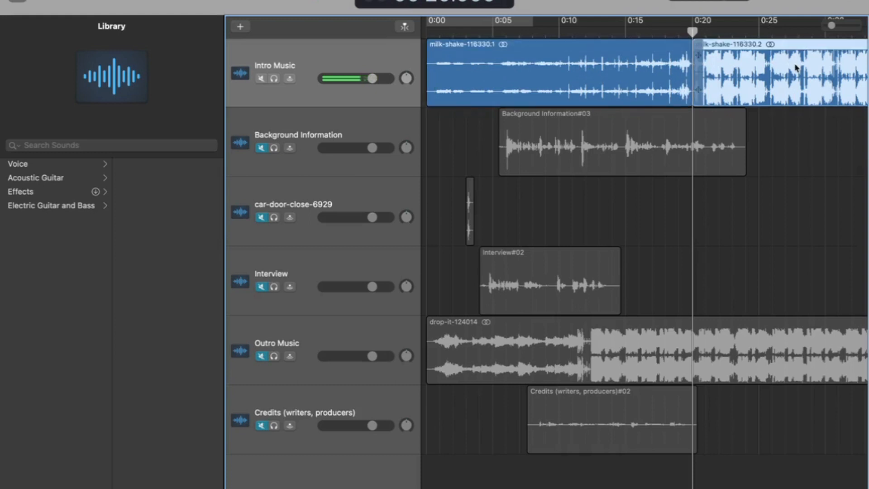
scroll(795, 68, "right", 10)
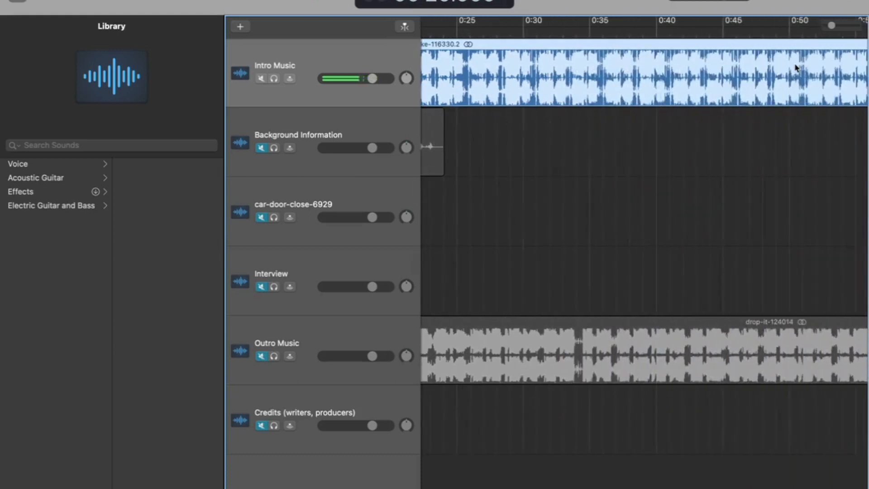
scroll(658, 73, "left", 5)
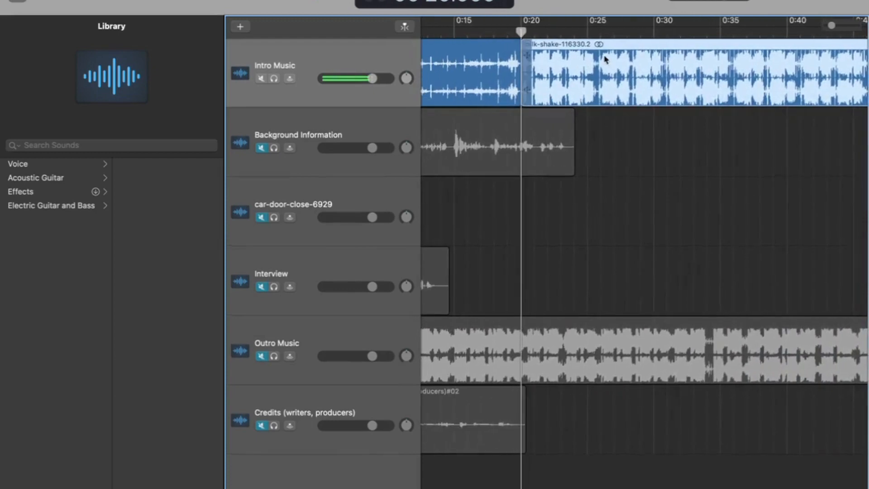
right_click(606, 58)
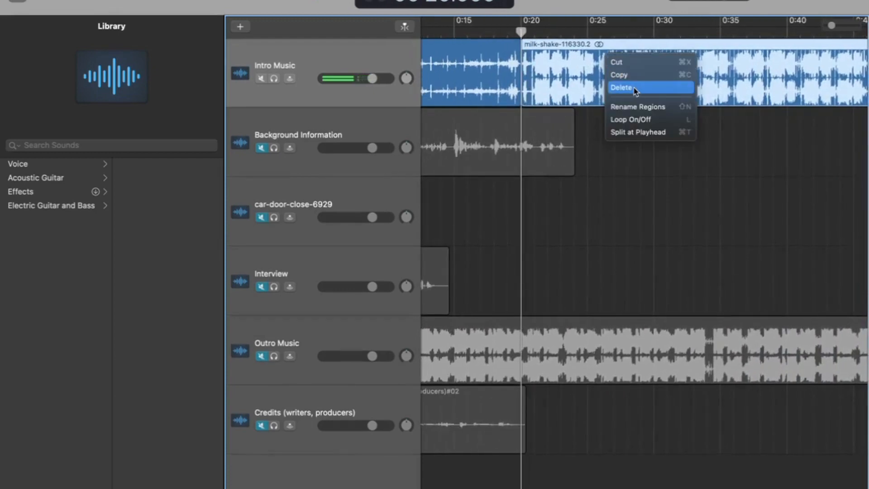
left_click(548, 84)
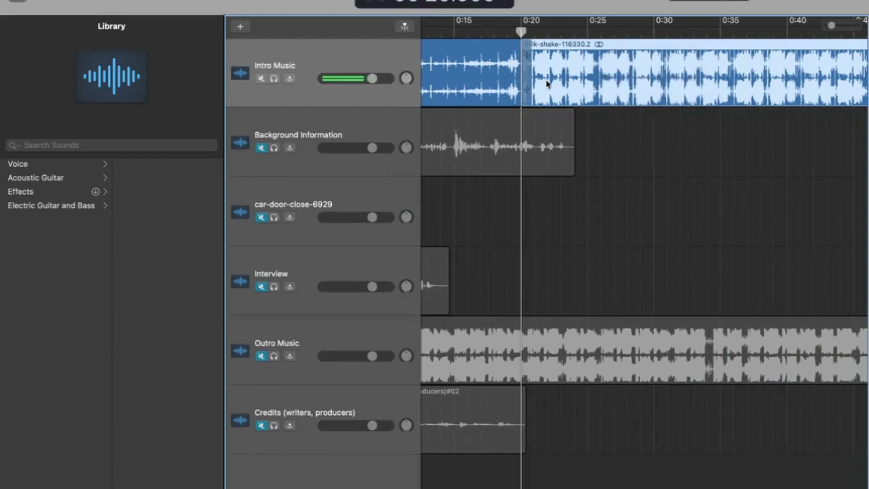
key("Delete")
scroll(547, 83, "left", 5)
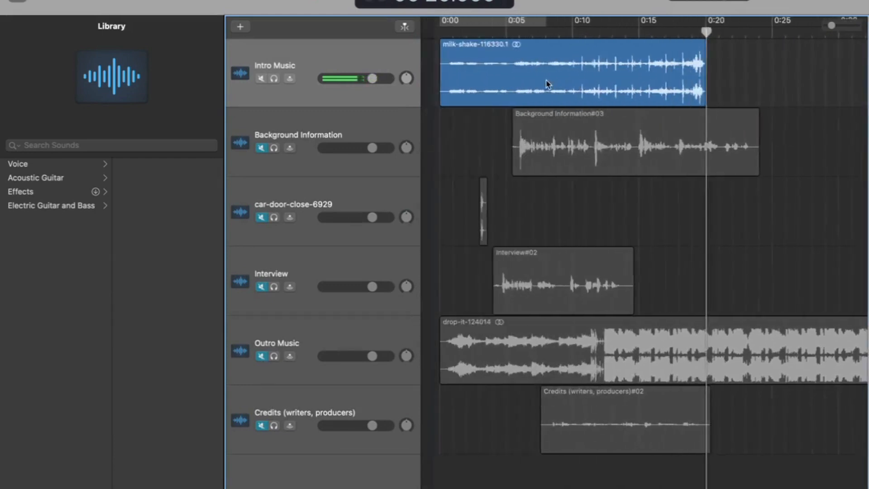
Move the Background Information clip to start just before the intro music ends, and the car-door-close clip to about 0:28
left_click(501, 75)
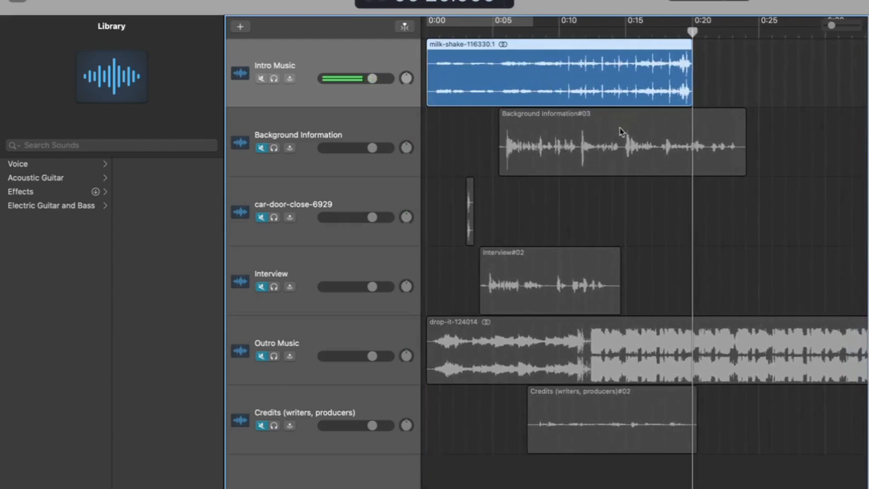
left_click_drag(591, 146, 616, 143)
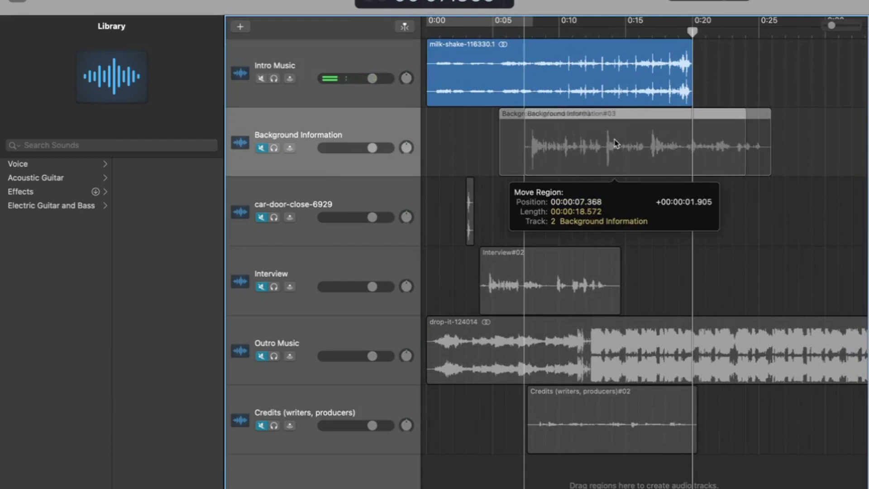
left_click_drag(615, 143, 776, 145)
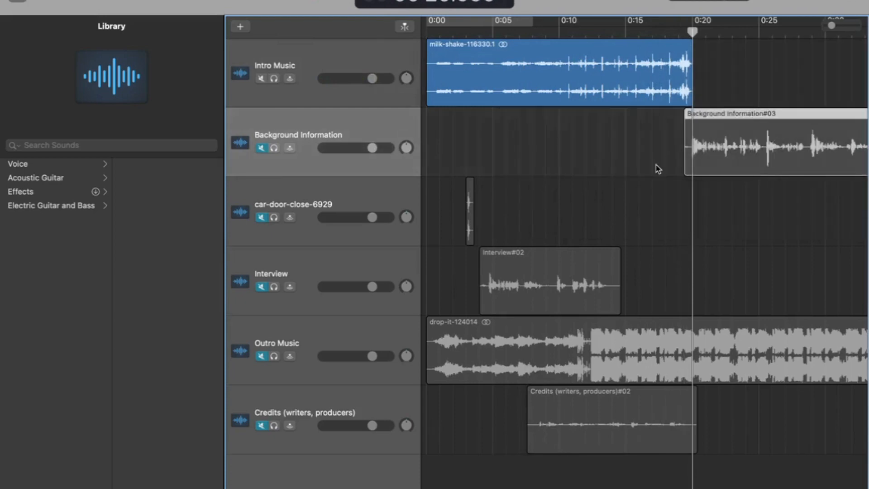
scroll(659, 168, "right", 2)
scroll(702, 169, "left", 2)
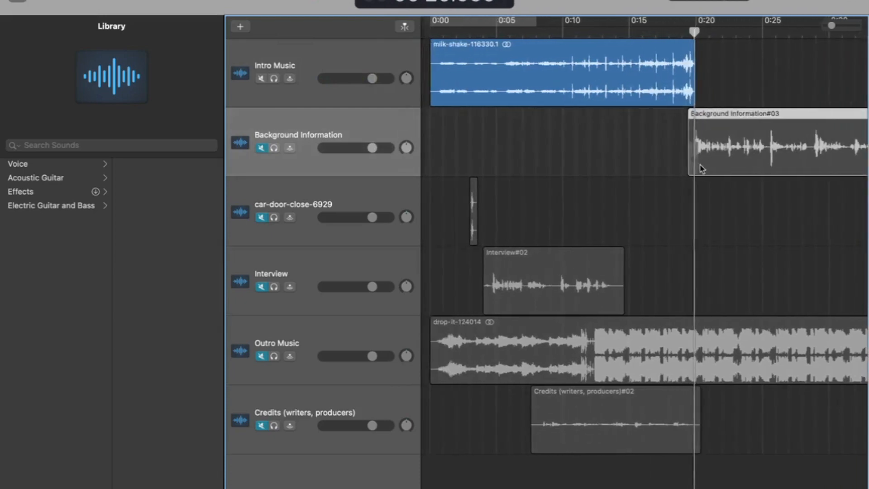
left_click_drag(471, 212, 803, 235)
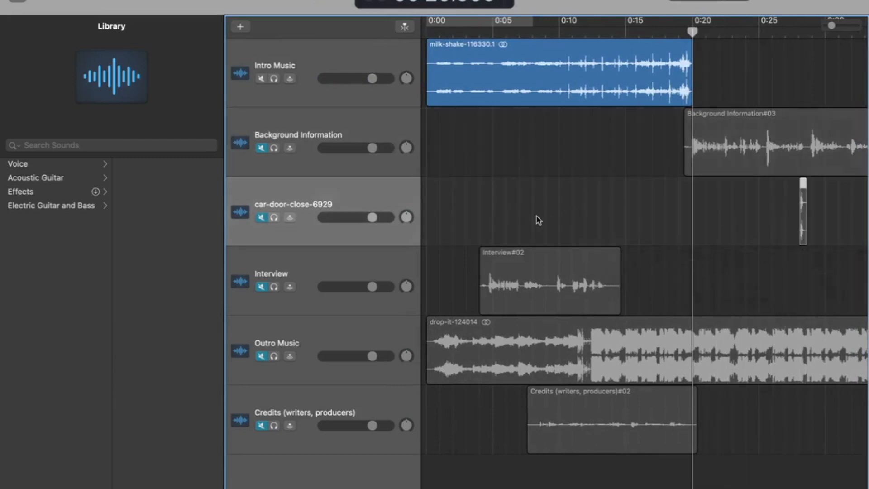
Move the Interview clip so it starts where the Background Information clip ends, at about 0:38
left_click_drag(540, 268, 487, 278)
scroll(487, 278, "left", 10)
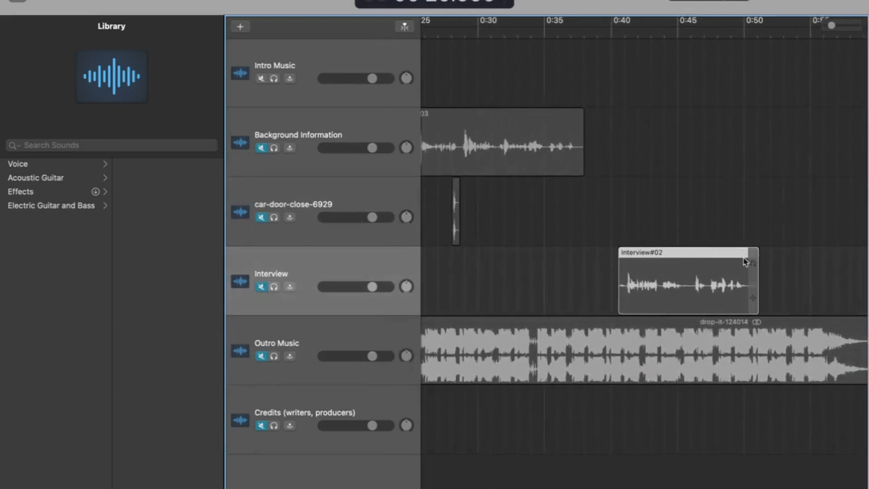
left_click_drag(726, 270, 706, 272)
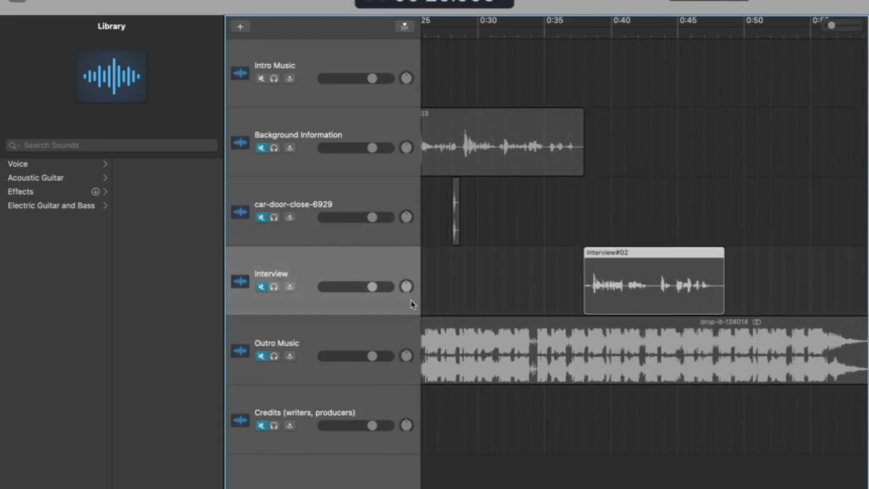
Trim the start of the drop-it clip on the Outro Music track forward to about 0:47
scroll(548, 312, "left", 10)
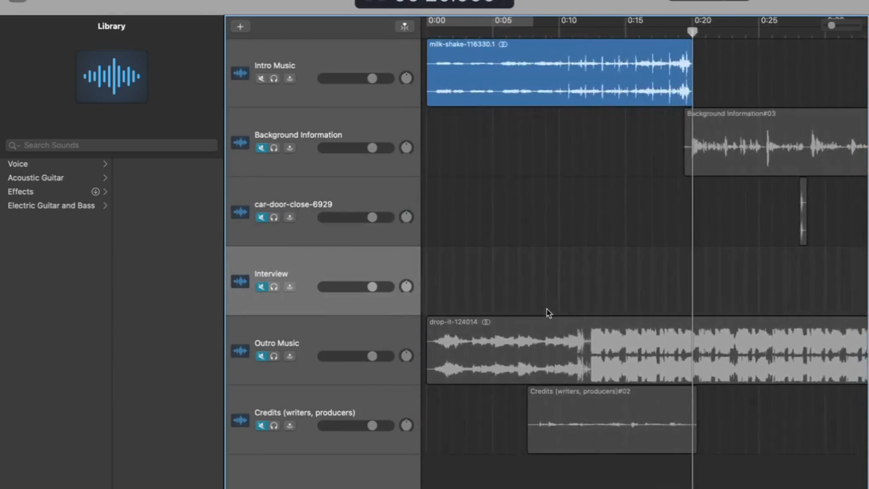
left_click(531, 350)
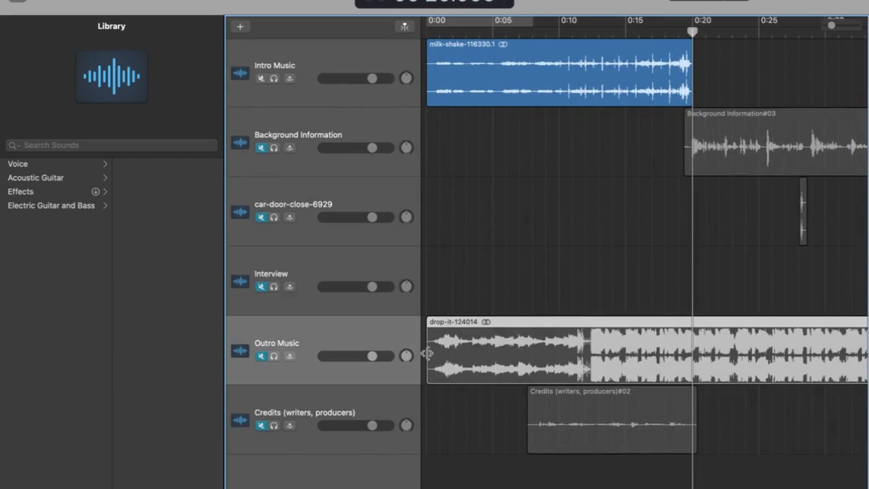
left_click_drag(427, 356, 836, 353)
scroll(724, 355, "right", 10)
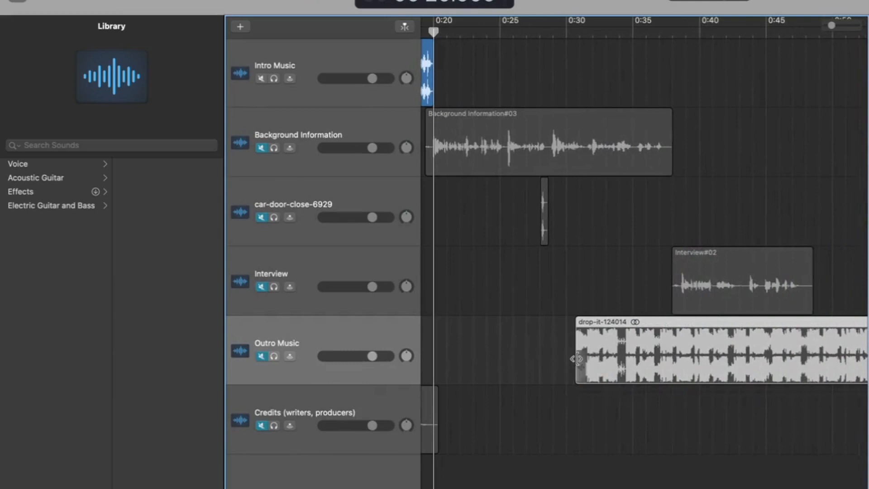
left_click_drag(575, 360, 799, 350)
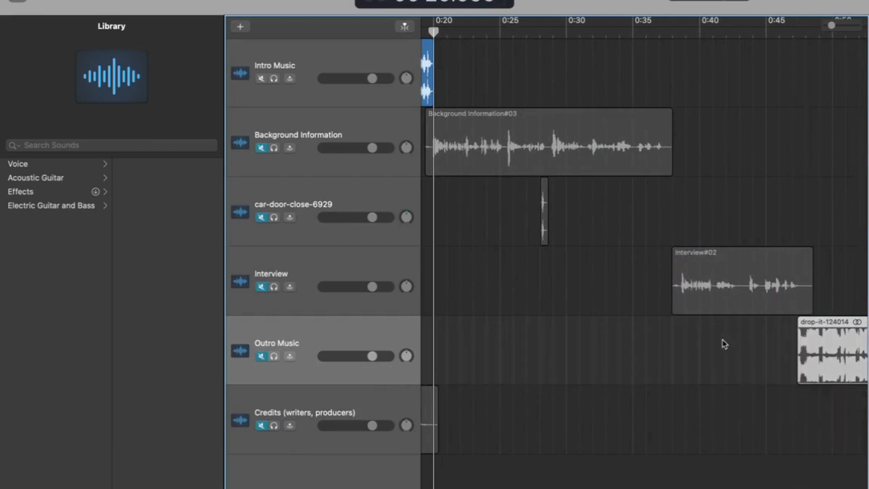
scroll(724, 343, "right", 5)
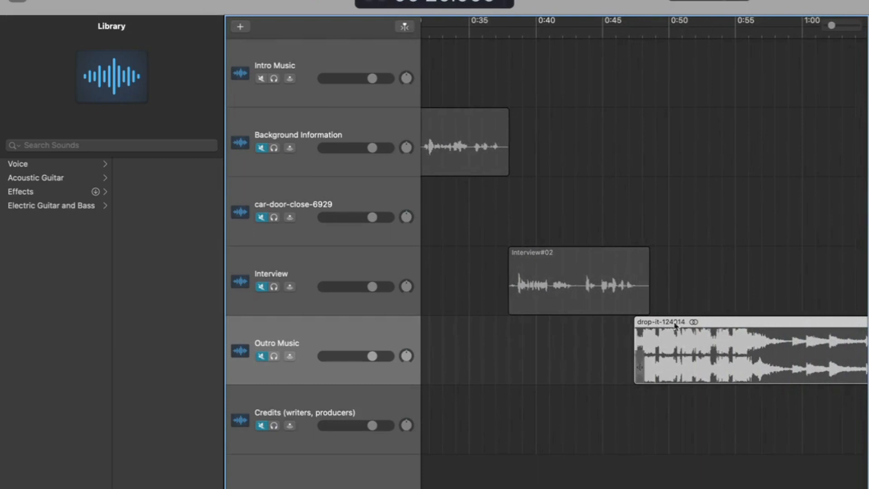
Move the Credits clip along its track to start at about 1:06, under the outro music
scroll(569, 344, "left", 10)
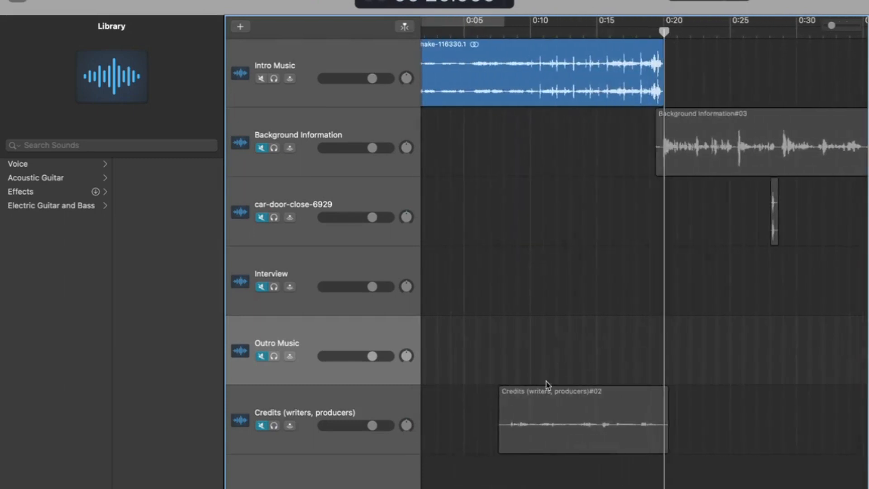
left_click_drag(567, 409, 830, 415)
scroll(829, 415, "right", 9)
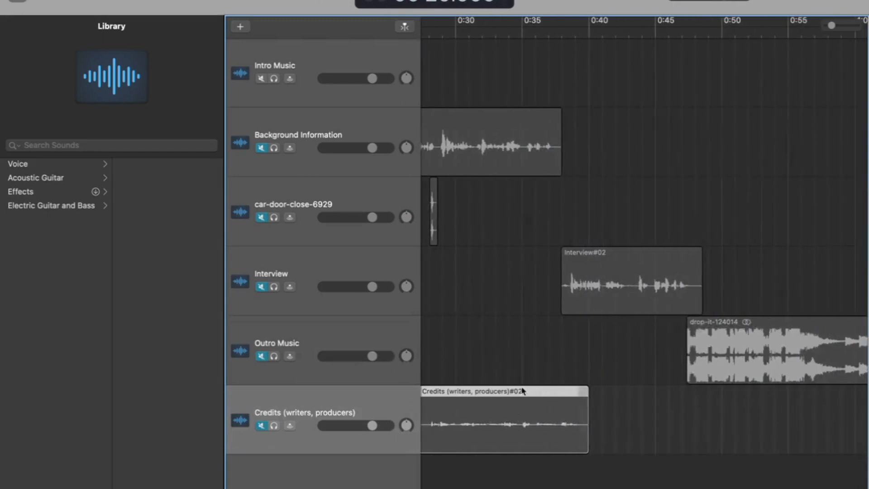
left_click_drag(523, 392, 685, 406)
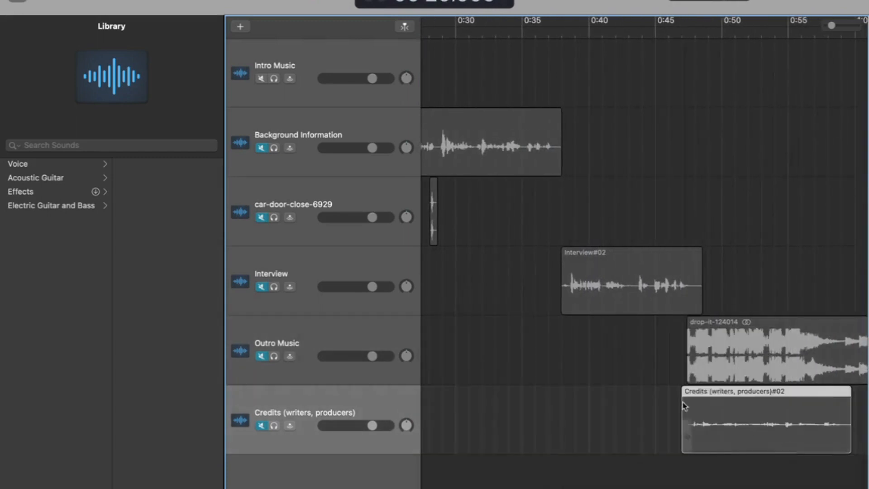
scroll(685, 406, "right", 10)
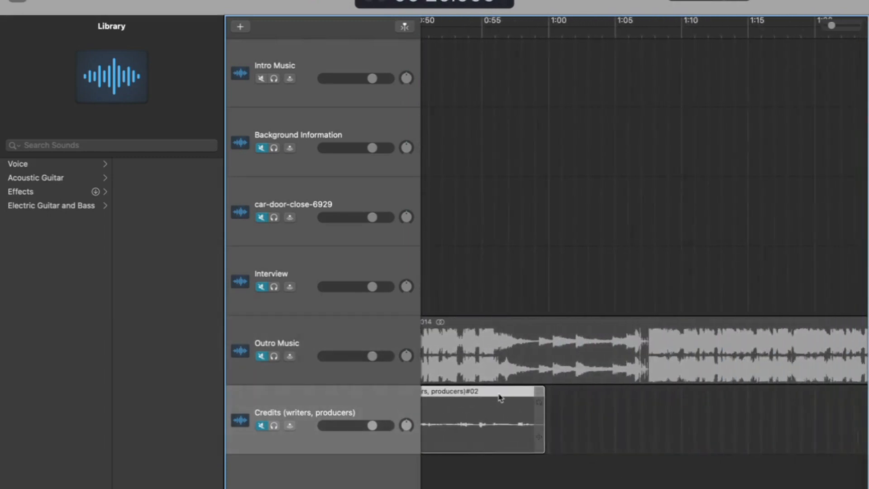
left_click_drag(501, 397, 750, 398)
scroll(747, 396, "left", 6)
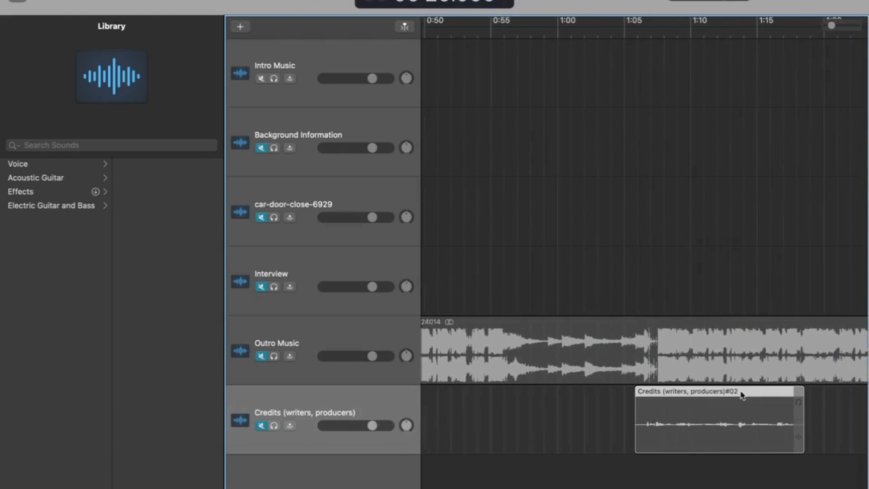
Examine the outro music's waveform from start to end against the Credits clip to find a suitable cutting point
scroll(743, 396, "right", 20)
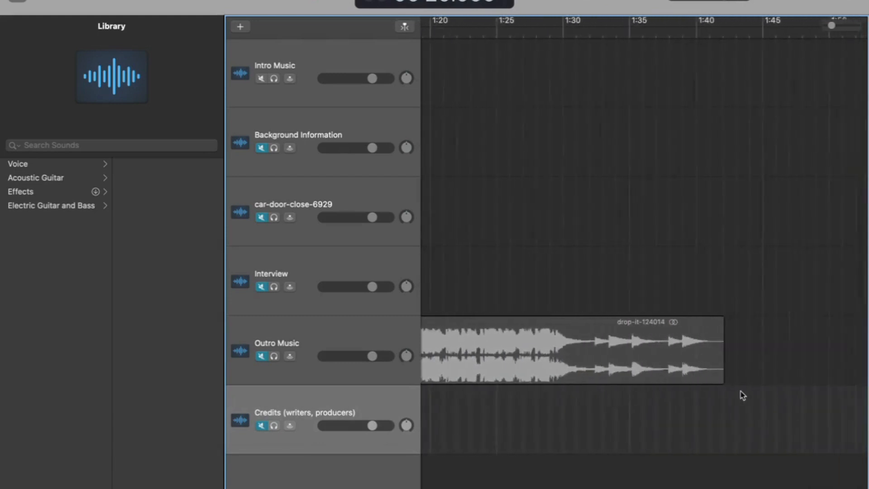
scroll(743, 395, "left", 12)
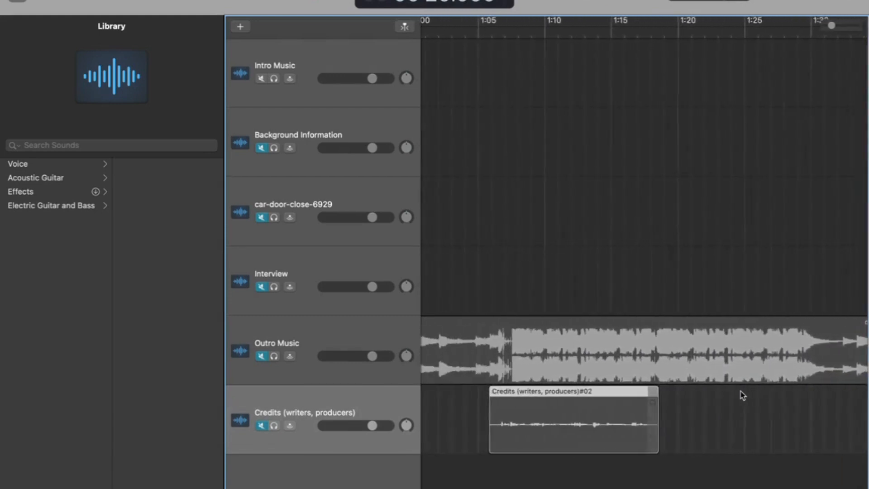
scroll(743, 395, "right", 10)
left_click(788, 371)
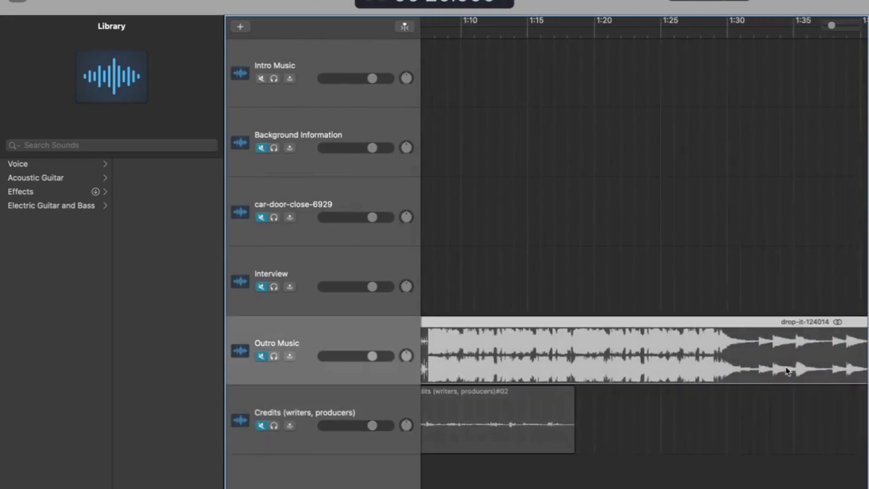
scroll(789, 371, "right", 1)
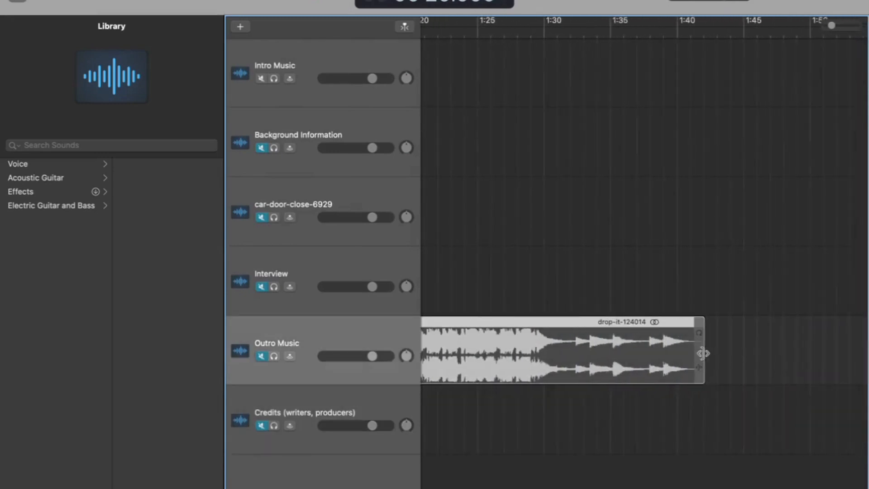
left_click_drag(704, 358, 732, 362)
scroll(656, 352, "left", 5)
scroll(656, 353, "left", 15)
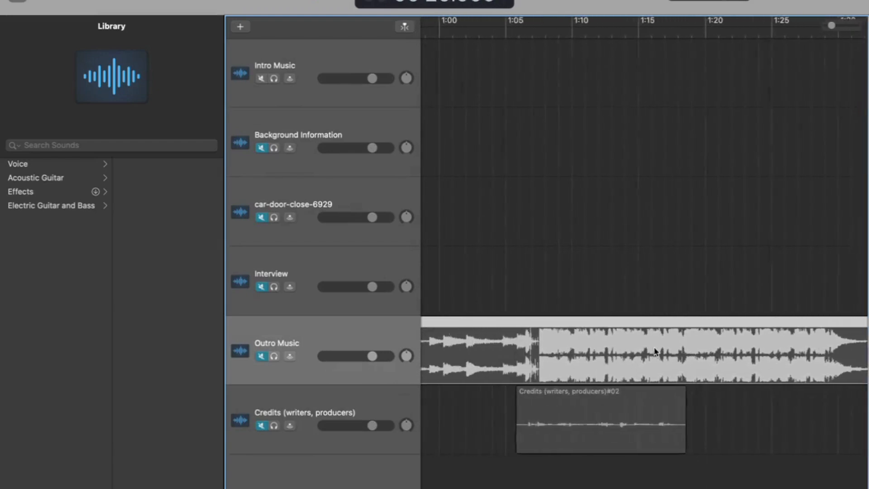
scroll(656, 352, "right", 2)
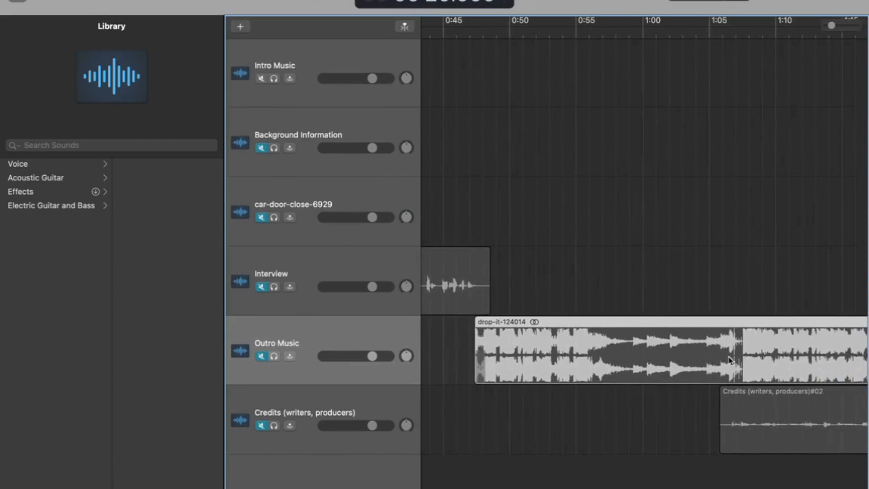
scroll(656, 352, "right", 5)
scroll(730, 360, "right", 4)
scroll(728, 360, "left", 2)
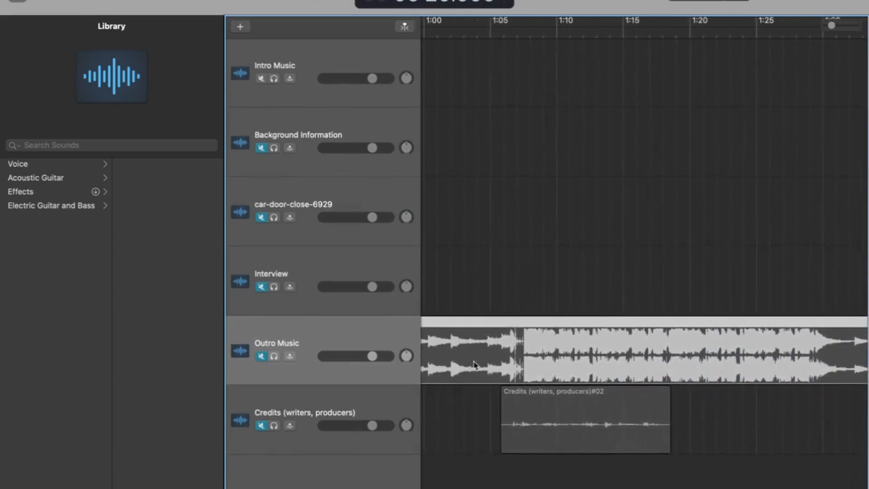
Split the drop-it clip at 1:04 and delete the part before the split
scroll(487, 358, "left", 15)
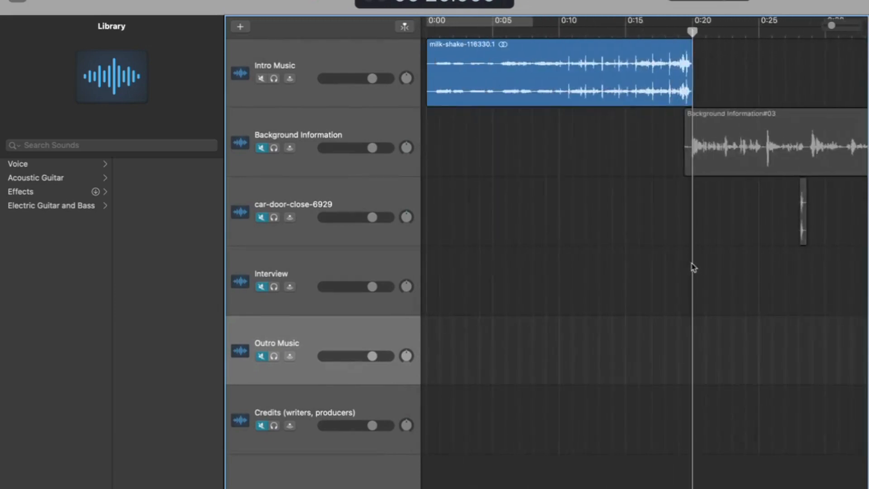
scroll(820, 274, "right", 7)
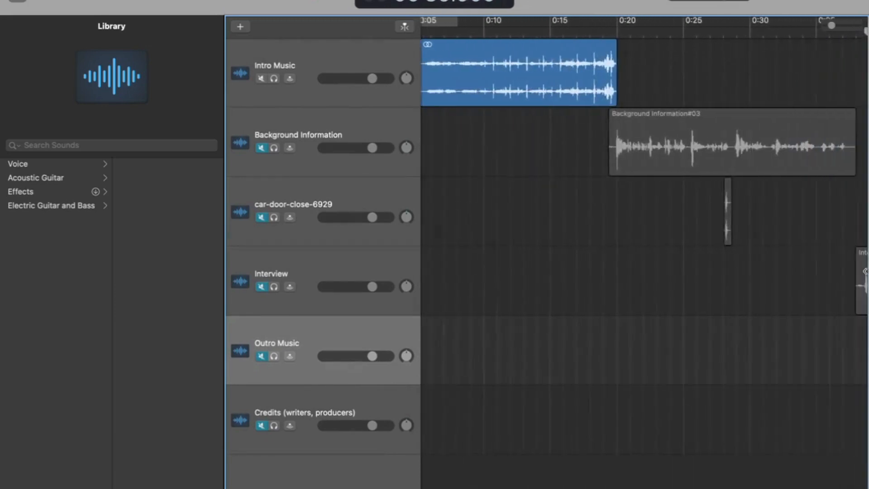
scroll(865, 272, "right", 12)
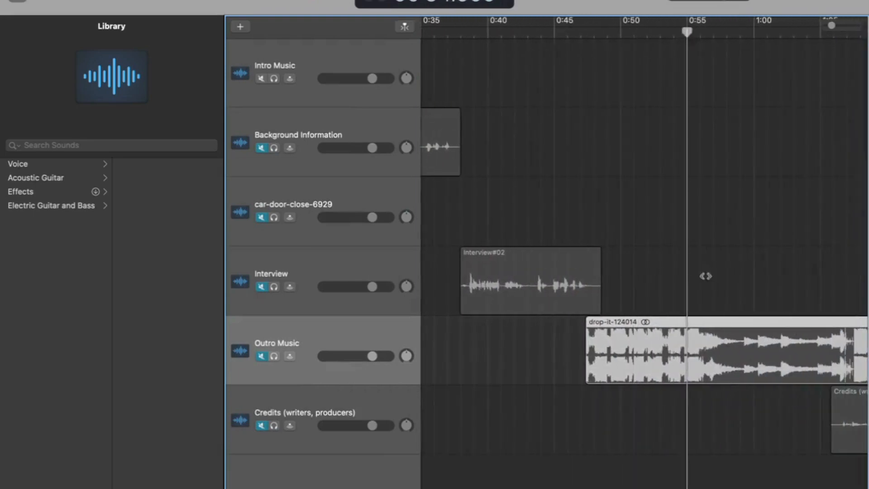
left_click_drag(866, 277, 559, 297)
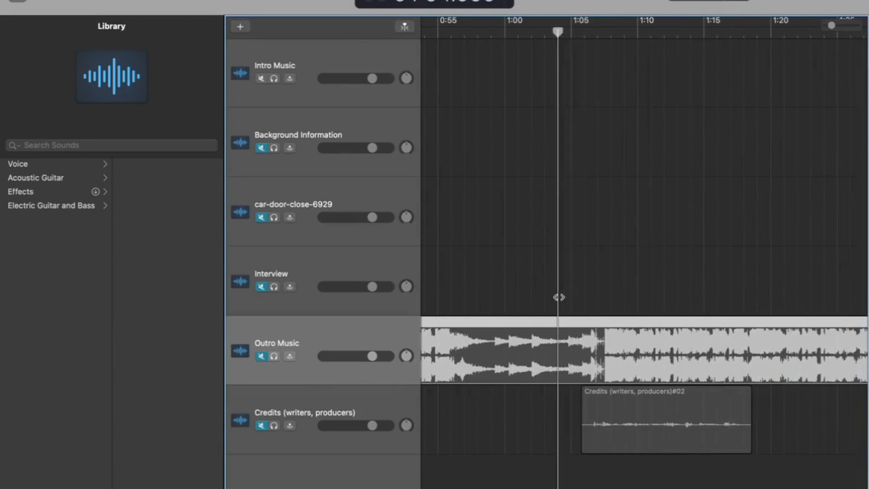
right_click(560, 361)
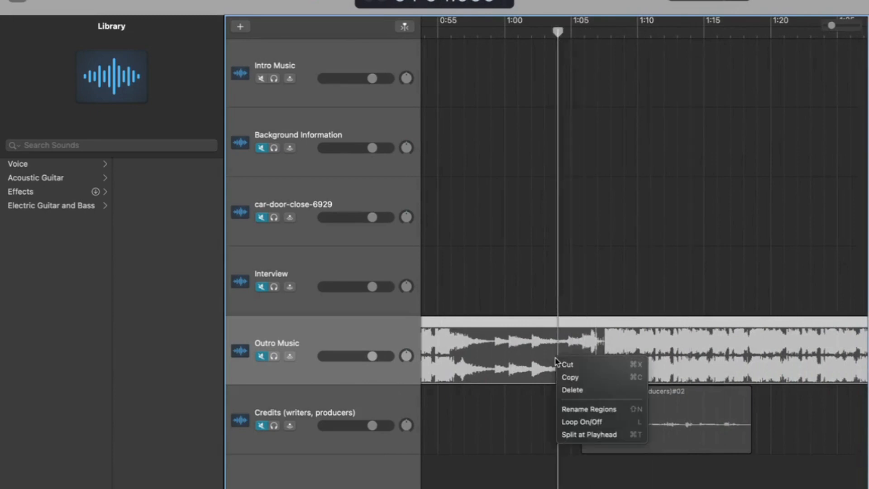
left_click(611, 436)
left_click(501, 347)
key("Delete")
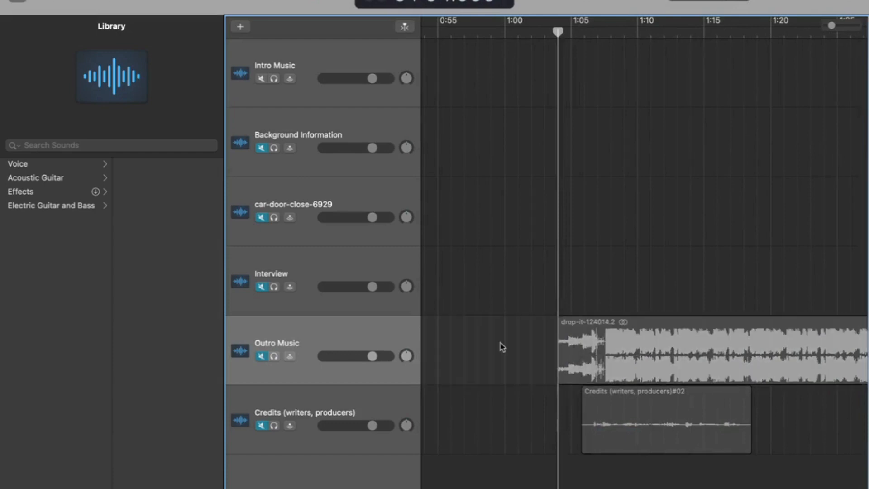
Move the remaining drop-it clip to start at about 0:47, just before the interview ends, and the Credits clip to about 1:02
scroll(601, 329, "left", 10)
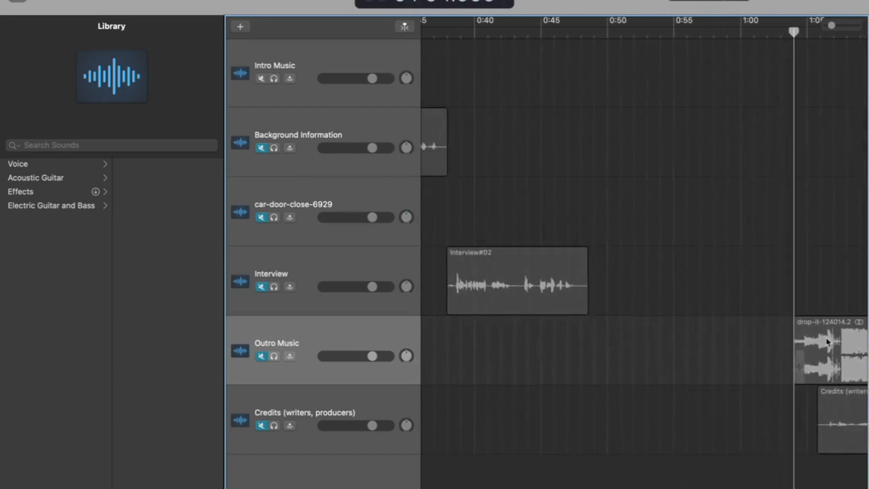
left_click_drag(831, 345, 602, 350)
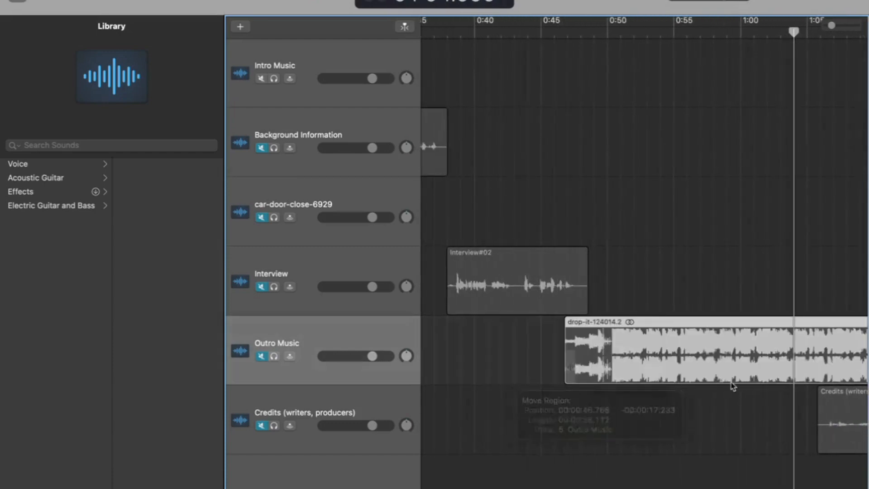
left_click_drag(845, 421, 790, 421)
left_click(682, 236)
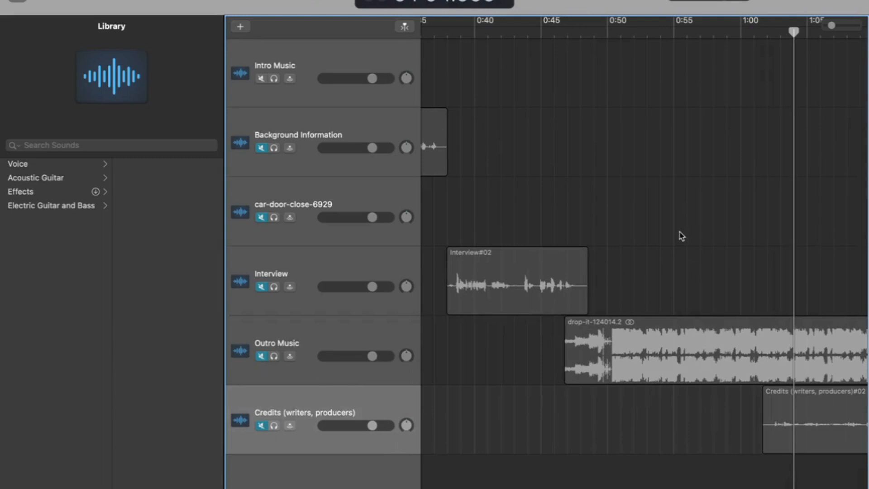
scroll(682, 235, "left", 15)
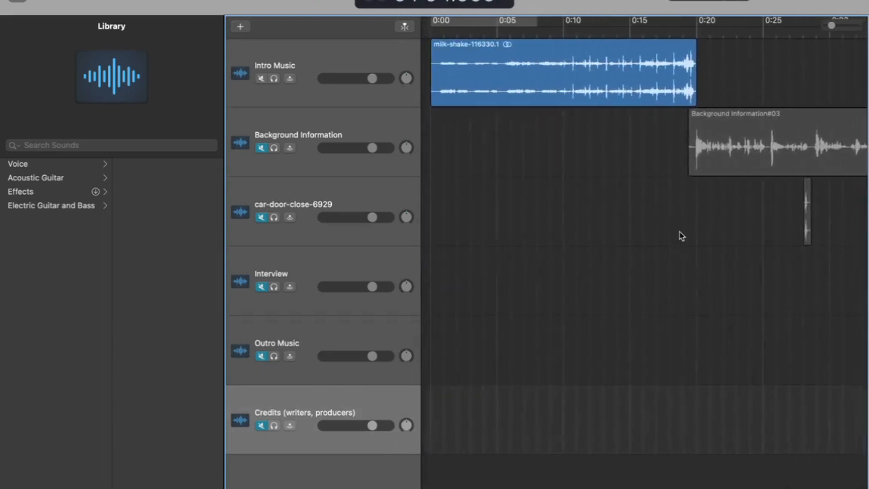
scroll(682, 236, "right", 20)
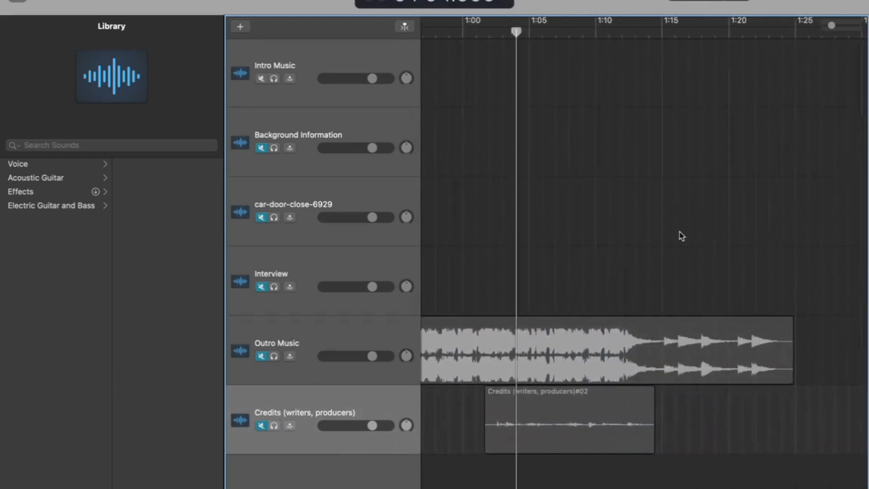
Select the drop-it clip on the Outro Music track and show automation for the tracks
scroll(681, 235, "left", 12)
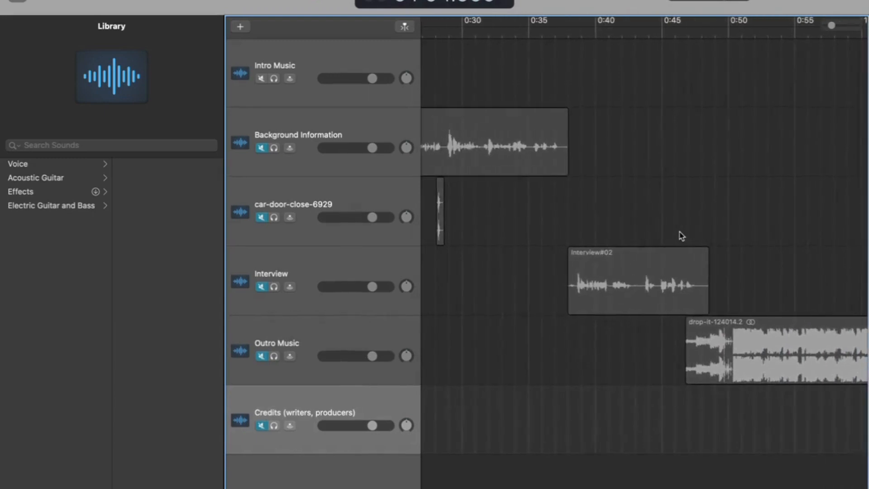
left_click(638, 302)
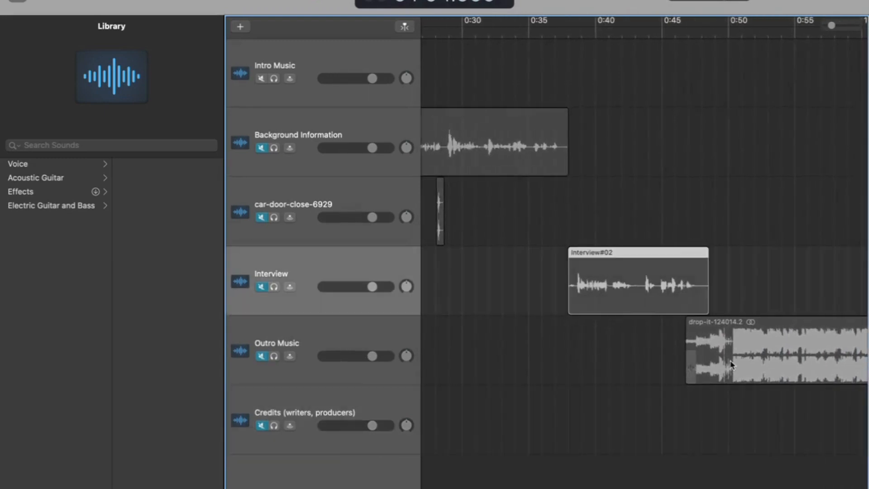
left_click(732, 365)
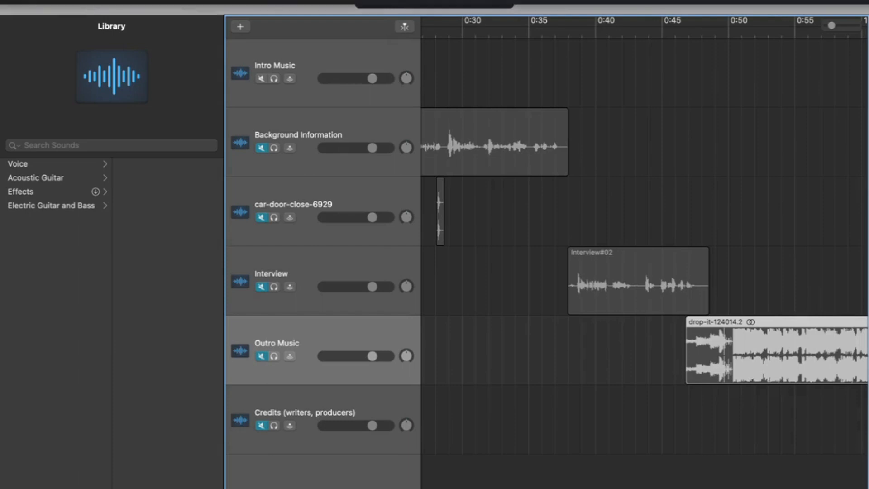
left_click(225, 1)
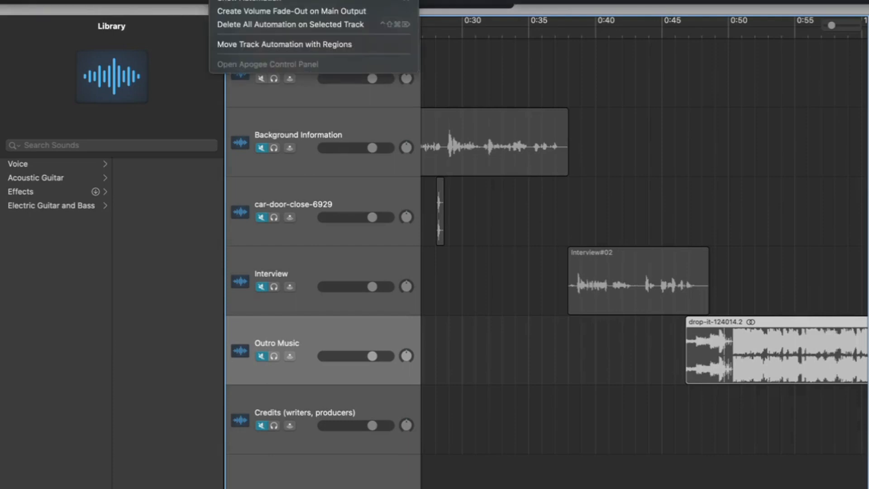
left_click(239, 0)
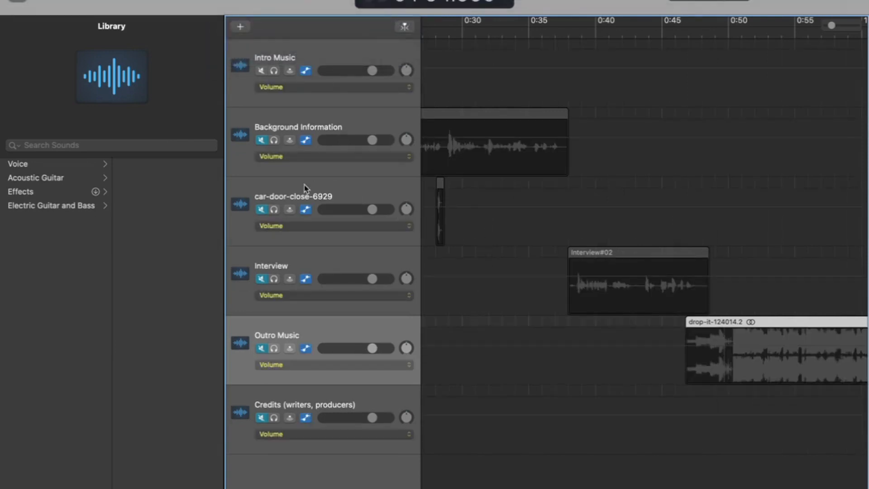
Activate volume automation on the Outro Music track, leaving it as the only unmuted track by muting Intro Music and unmuting Outro Music
scroll(510, 394, "right", 10)
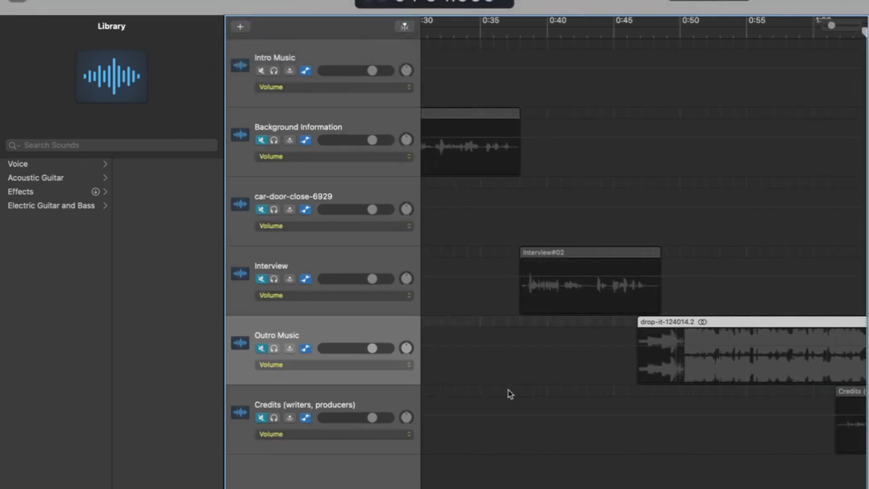
scroll(510, 394, "left", 3)
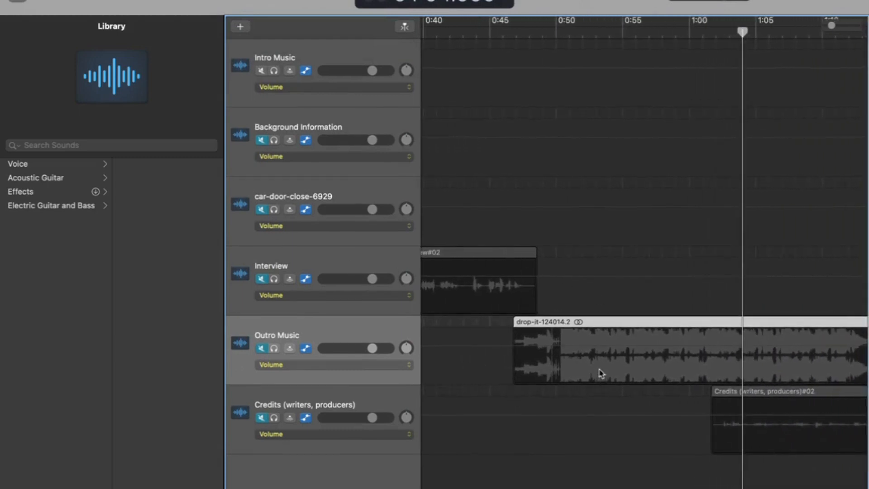
key("a")
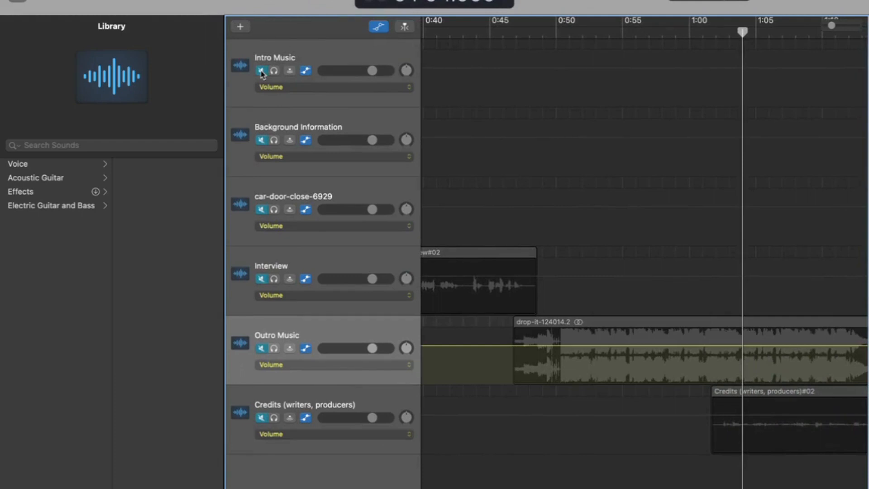
left_click(262, 349)
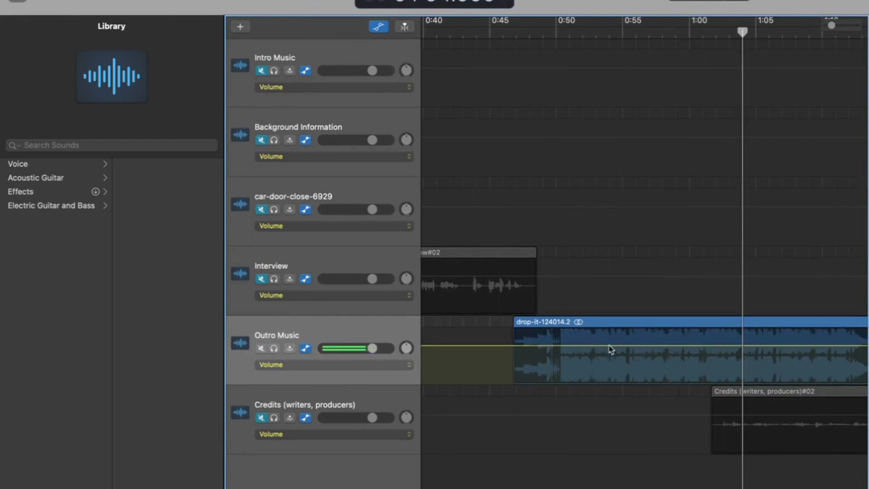
Lower the outro music's volume line and shape a fade-in on it from the clip start at about 0:47 to 0:50
mouse_move(609, 346)
left_mouse_down()
mouse_move(610, 354)
mouse_move(611, 326)
mouse_move(612, 378)
mouse_move(610, 356)
left_mouse_up()
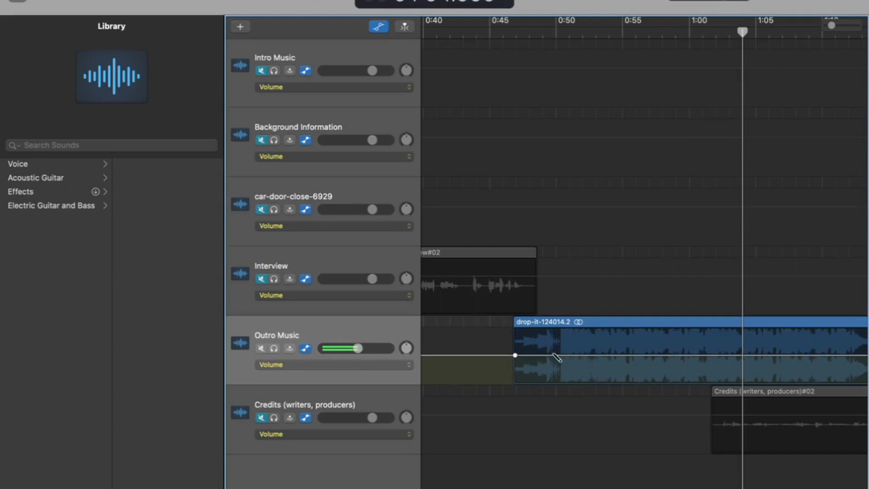
left_click(557, 356)
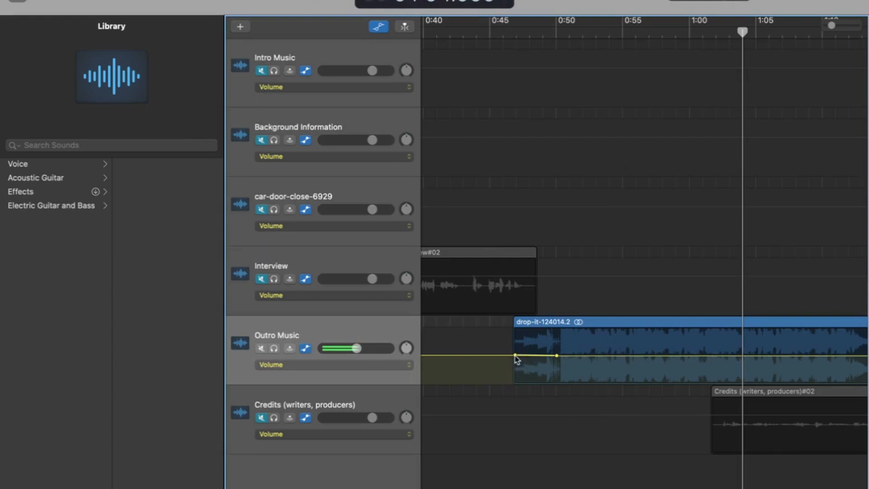
left_click_drag(516, 356, 515, 373)
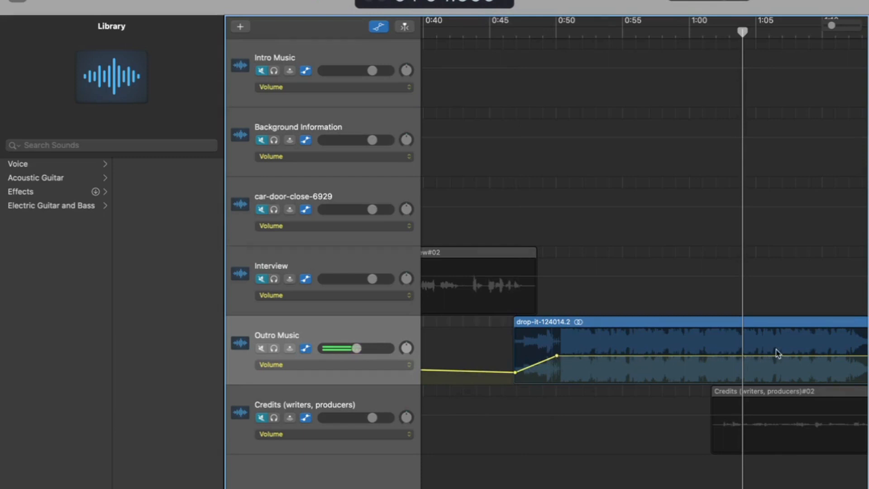
Add volume points to the outro music at the start of the Credits clip and near the music's end at about 1:24
left_click(711, 357)
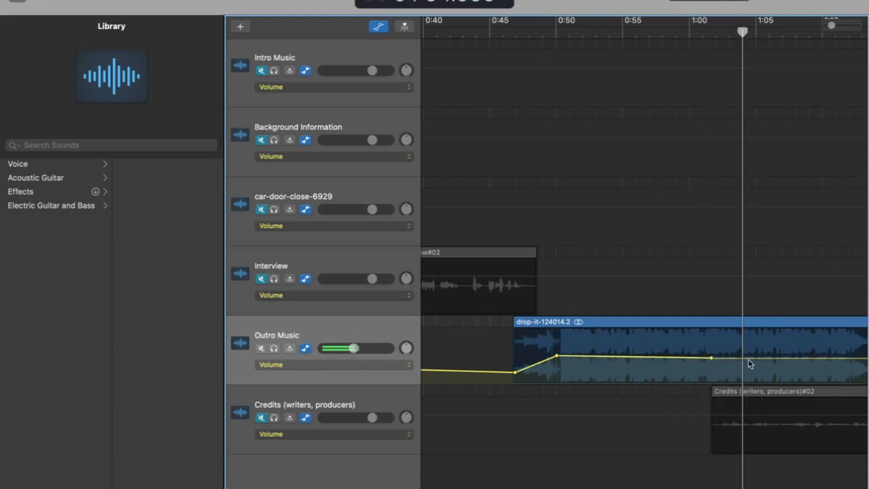
mouse_move(753, 361)
left_mouse_down()
mouse_move(749, 371)
mouse_move(747, 360)
left_mouse_up()
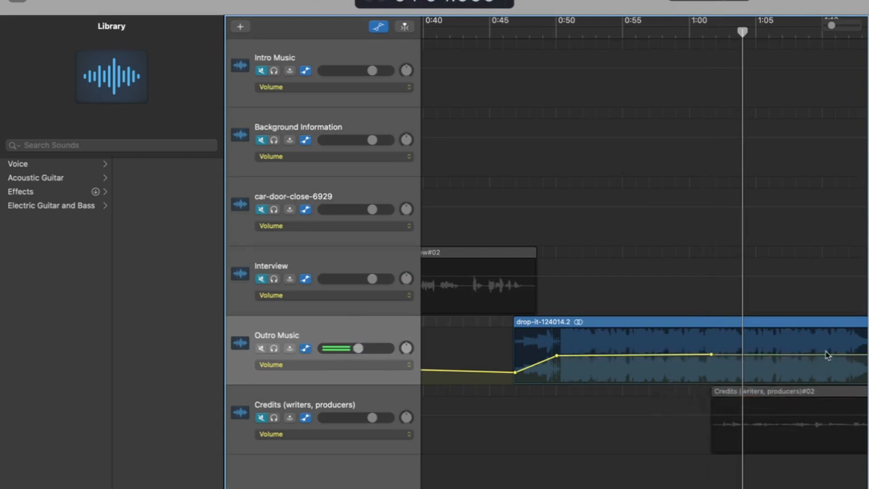
scroll(854, 361, "right", 5)
scroll(741, 363, "right", 4)
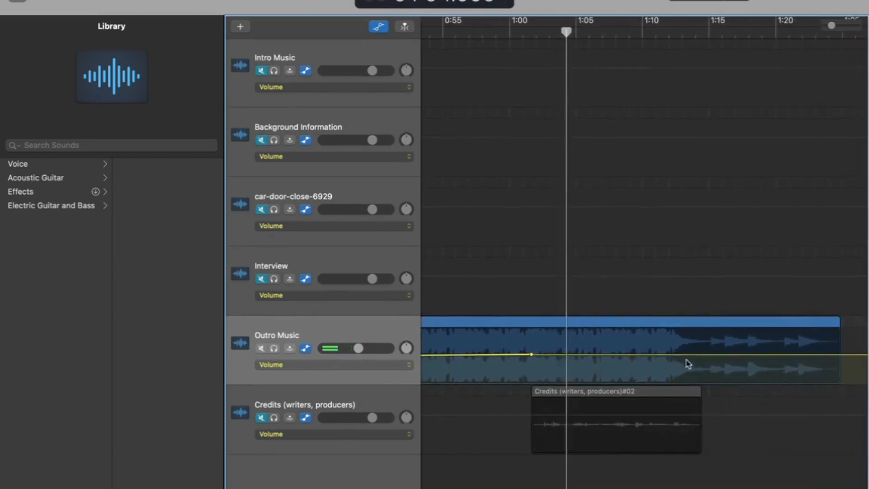
left_click(719, 356)
scroll(650, 367, "left", 2)
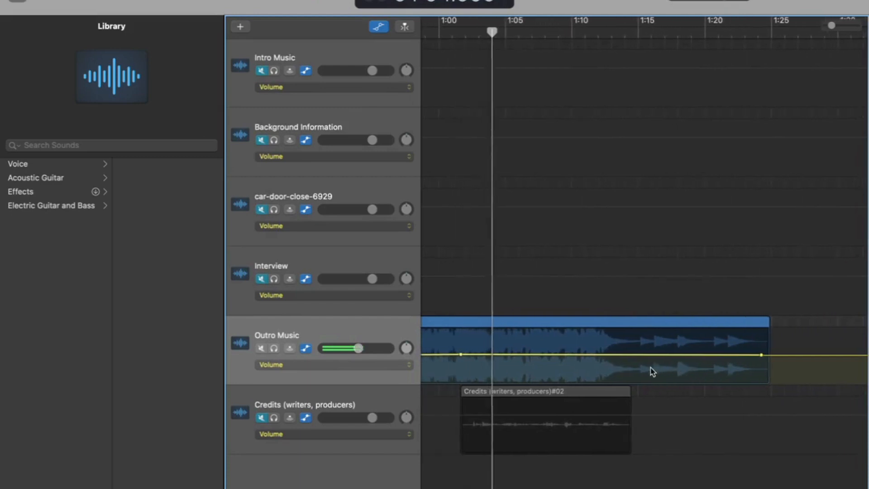
Fade out the outro music by lowering its last volume segment and raising the point at the Credits start to -5.3 dB
left_click_drag(650, 355, 650, 382)
scroll(647, 355, "left", 10)
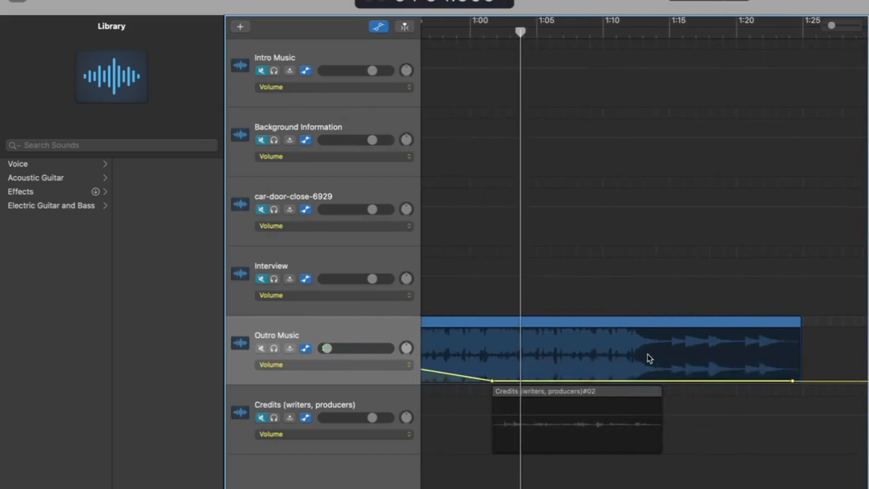
scroll(650, 358, "right", 2)
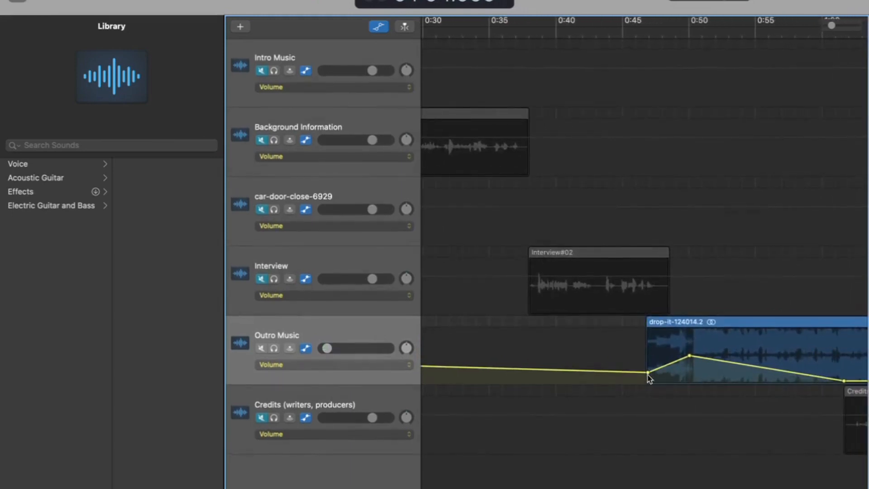
scroll(693, 360, "right", 2)
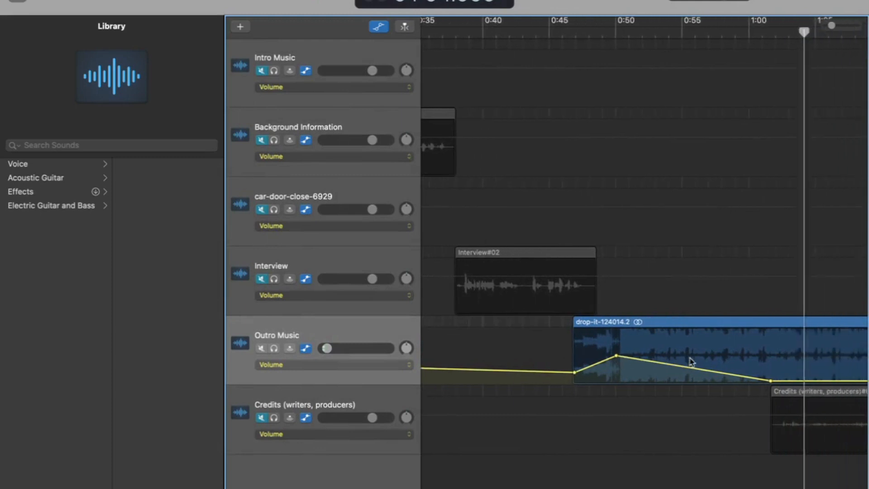
left_click_drag(771, 381, 771, 355)
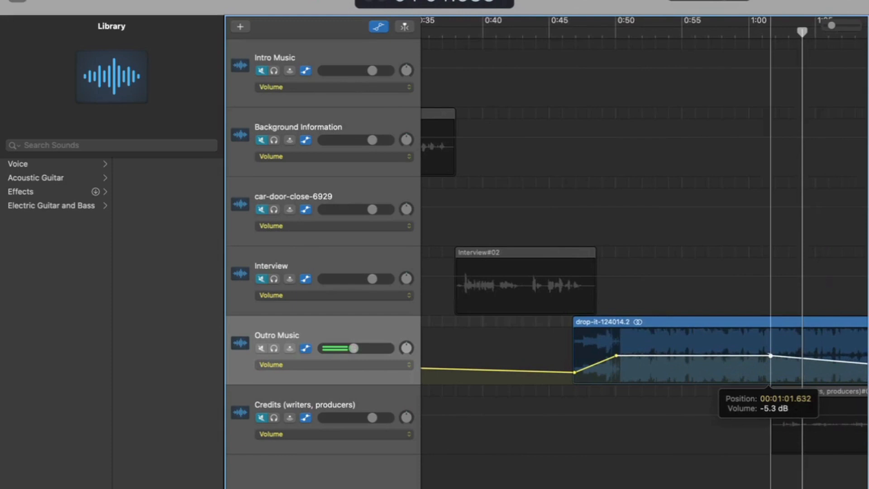
scroll(770, 358, "right", 3)
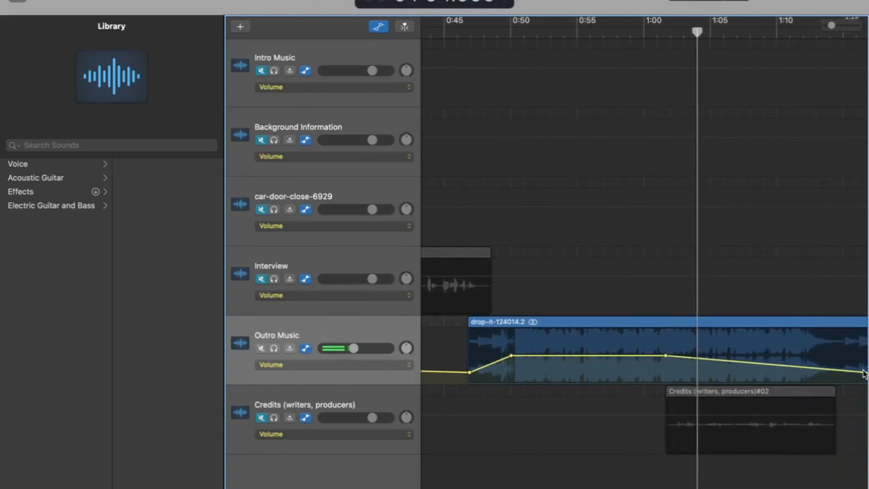
Unmute the Intro Music, Background Information, car-door-close, Interview and Credits tracks
scroll(587, 348, "left", 15)
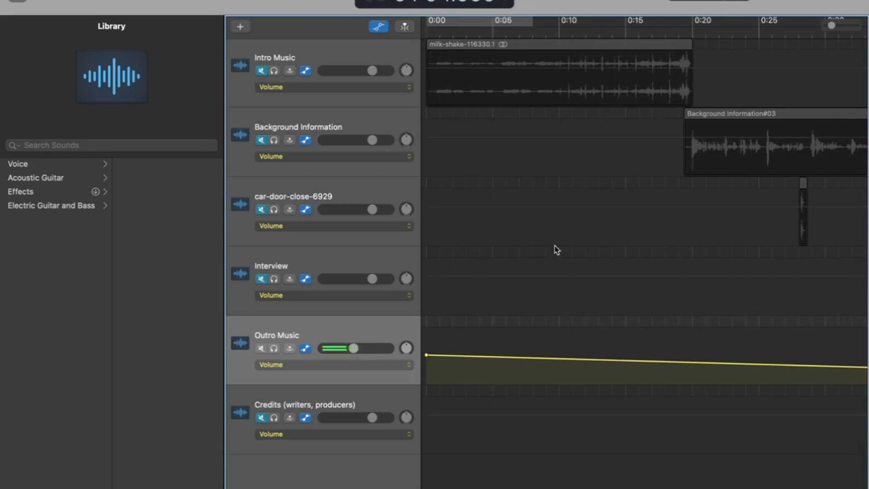
left_click(262, 72)
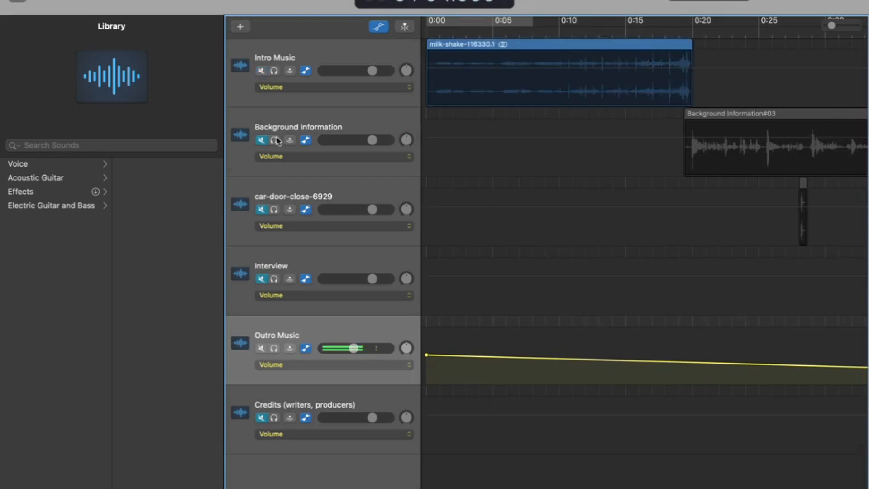
left_click(262, 141)
left_click(261, 210)
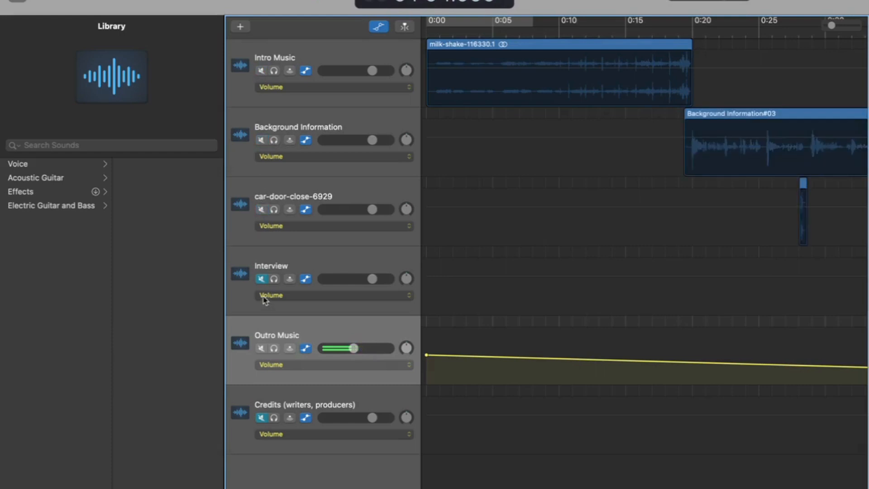
left_click(262, 279)
left_click(261, 417)
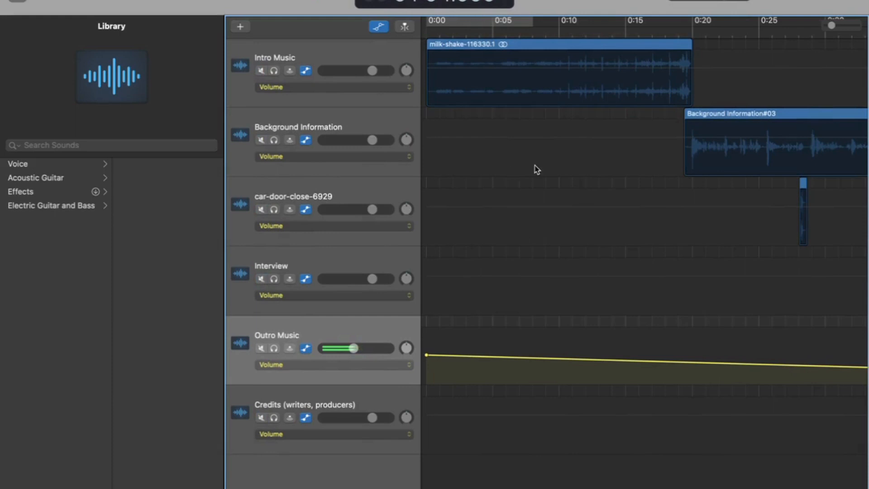
Activate the volume automation of the Background Information track and hide the automation view for all tracks
scroll(420, 101, "right", 10)
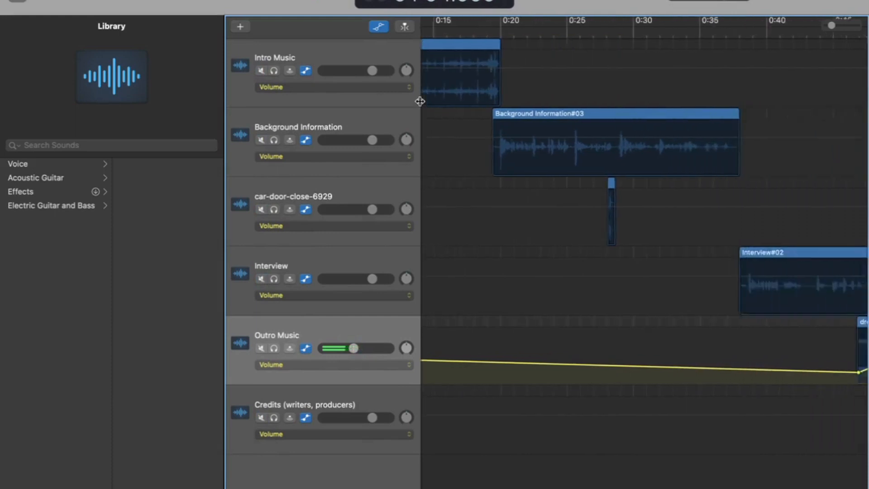
scroll(420, 101, "right", 10)
scroll(420, 101, "left", 12)
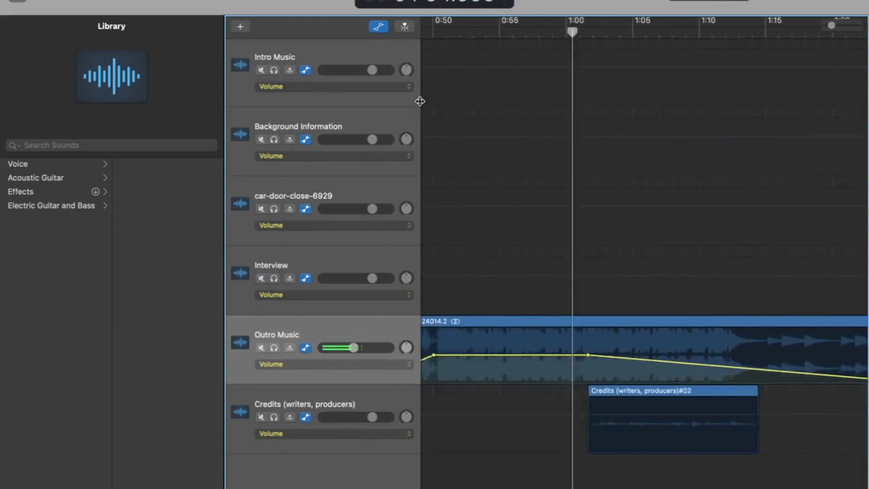
scroll(420, 101, "left", 12)
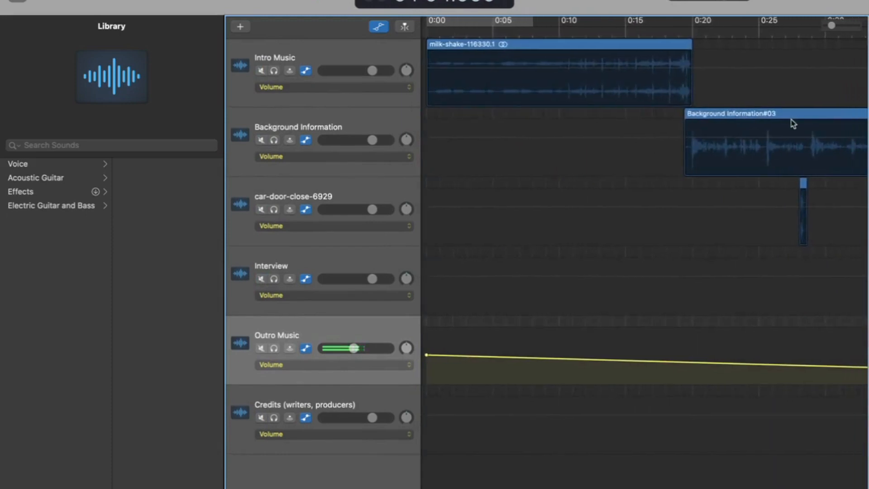
scroll(779, 136, "left", 3)
scroll(778, 136, "right", 2)
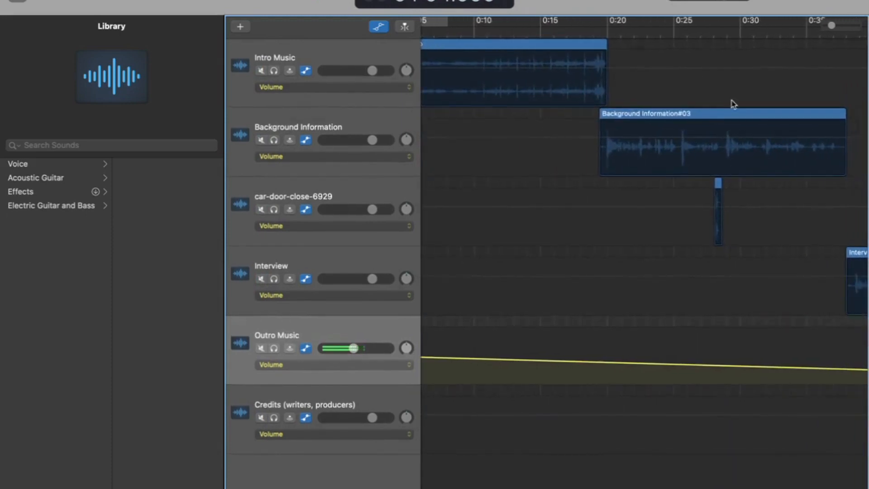
left_click(654, 132)
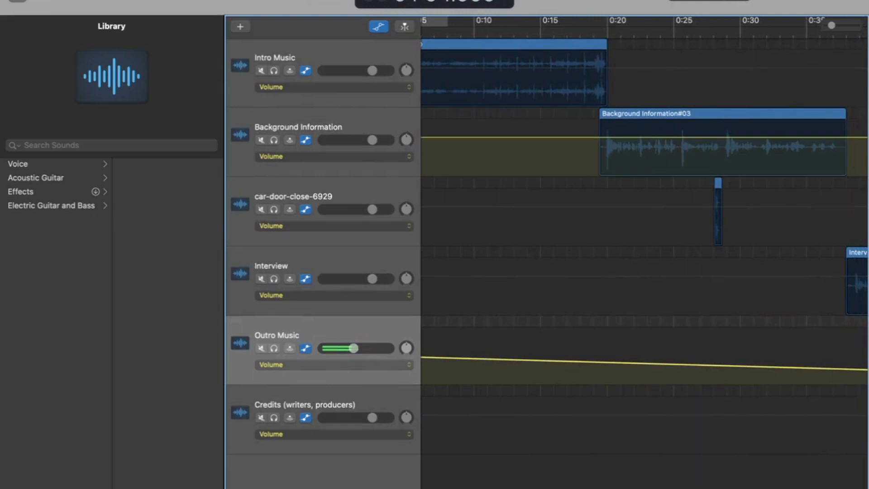
left_click(219, 0)
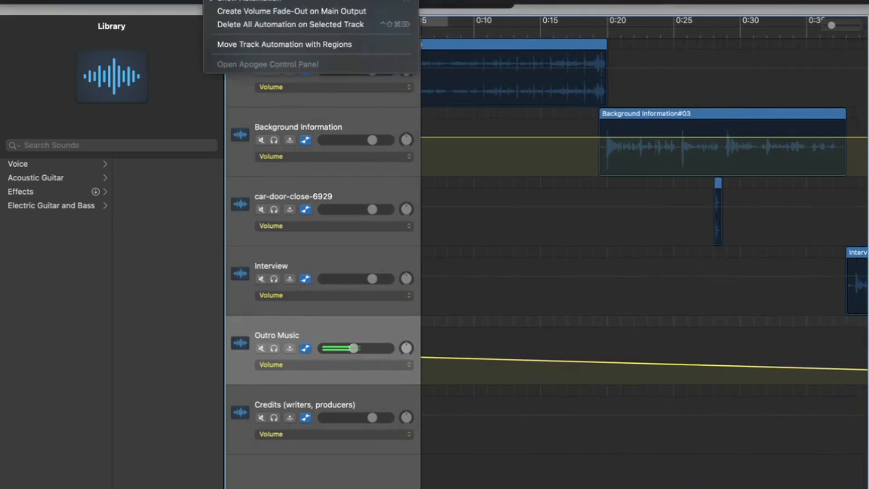
left_click(240, 2)
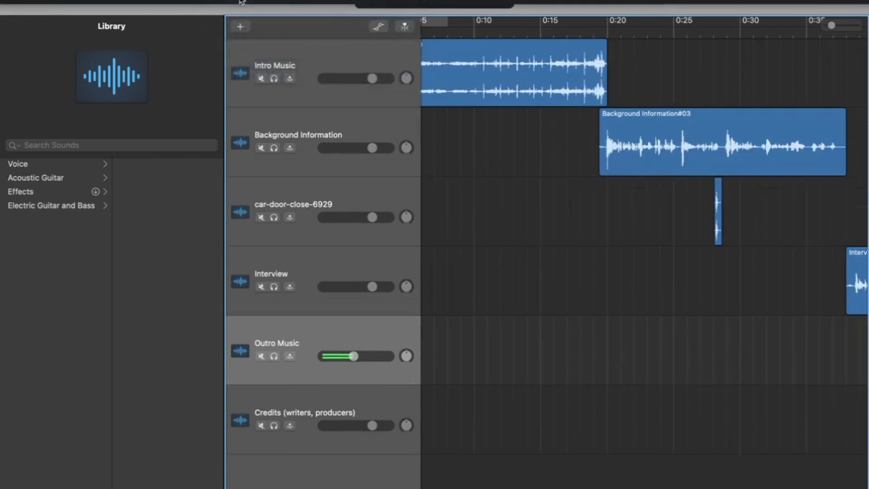
left_click(219, 0)
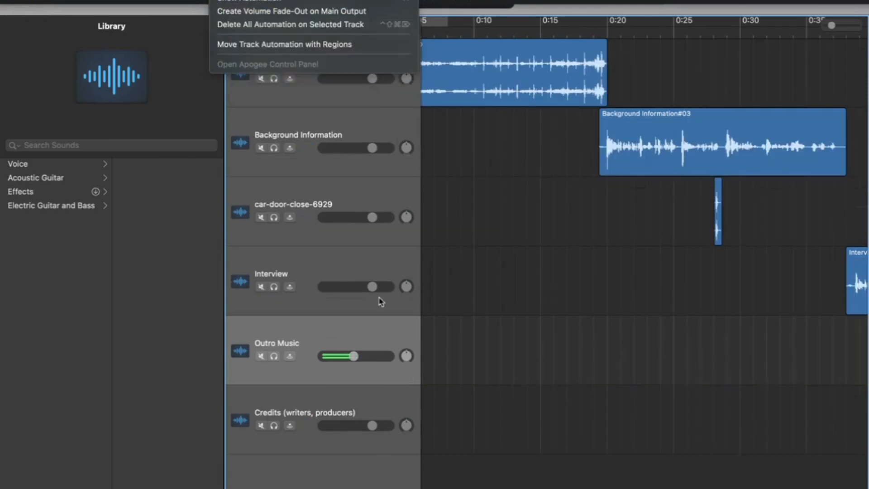
left_click(587, 292)
scroll(587, 292, "right", 5)
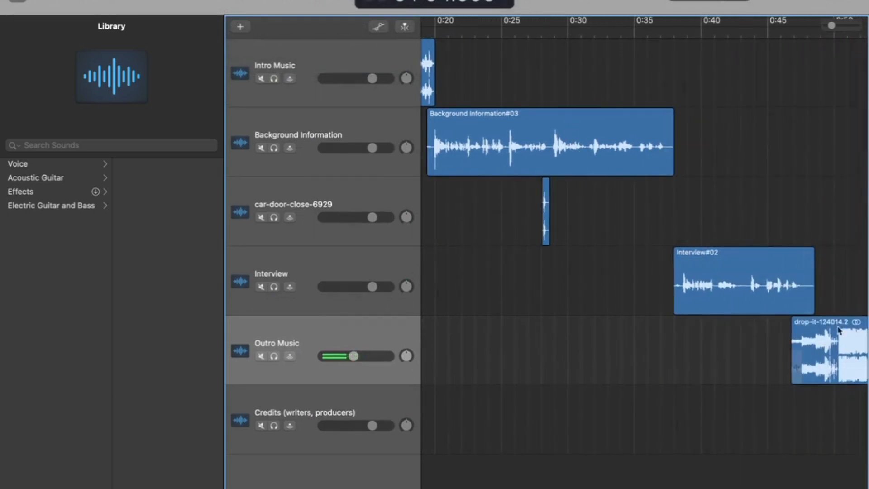
scroll(583, 229, "left", 2)
scroll(584, 229, "left", 4)
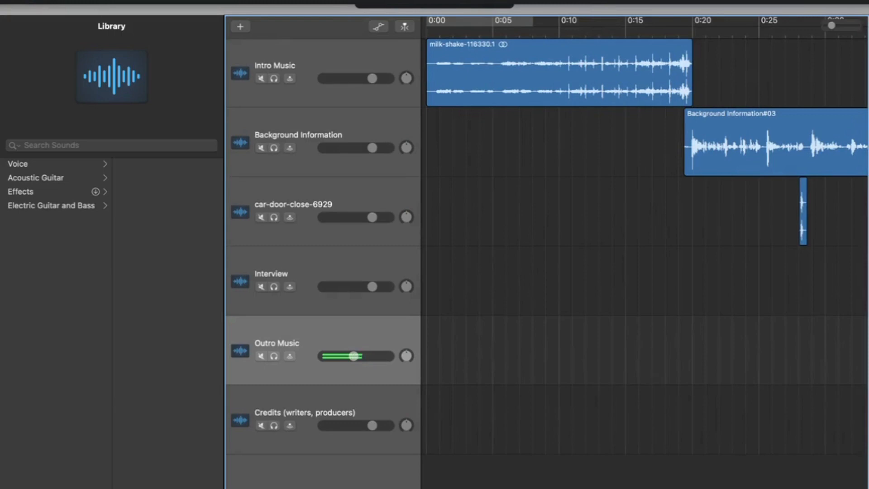
Export the song to the Desktop as an MP3 named "Podcast project" in High Quality (192 kBit/s)
left_click(248, 1)
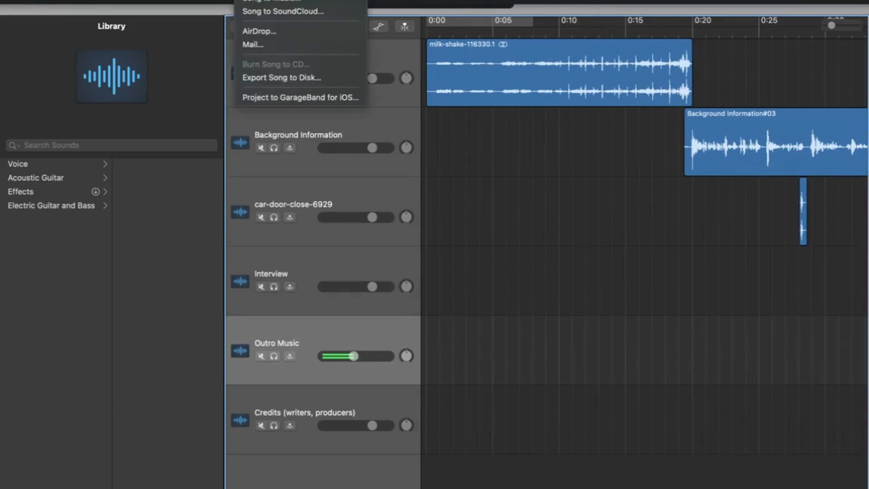
left_click(281, 78)
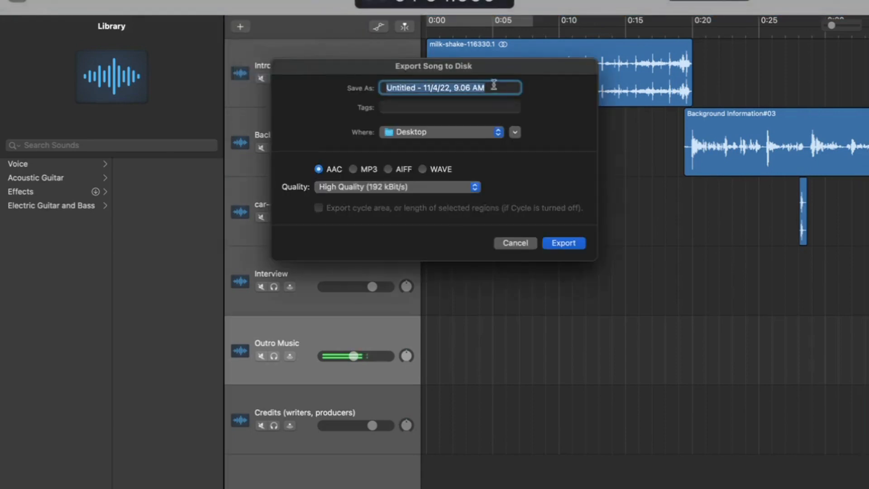
type("Podc")
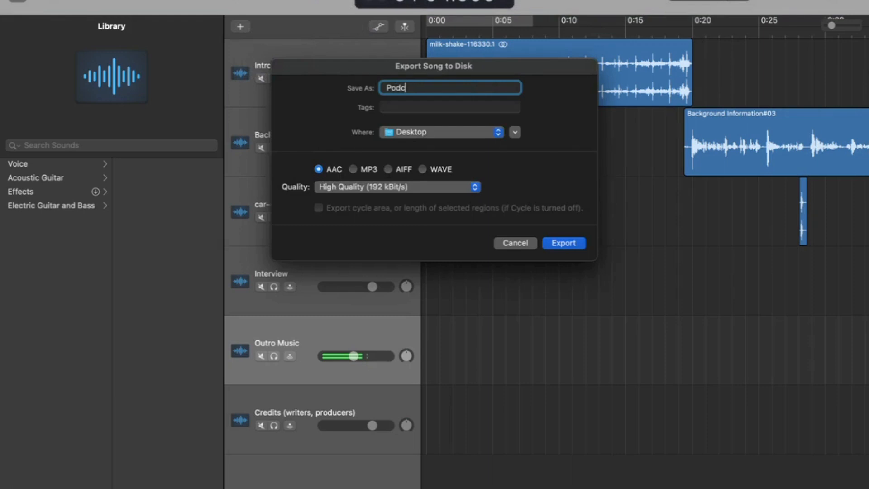
type("ast project")
left_click(353, 169)
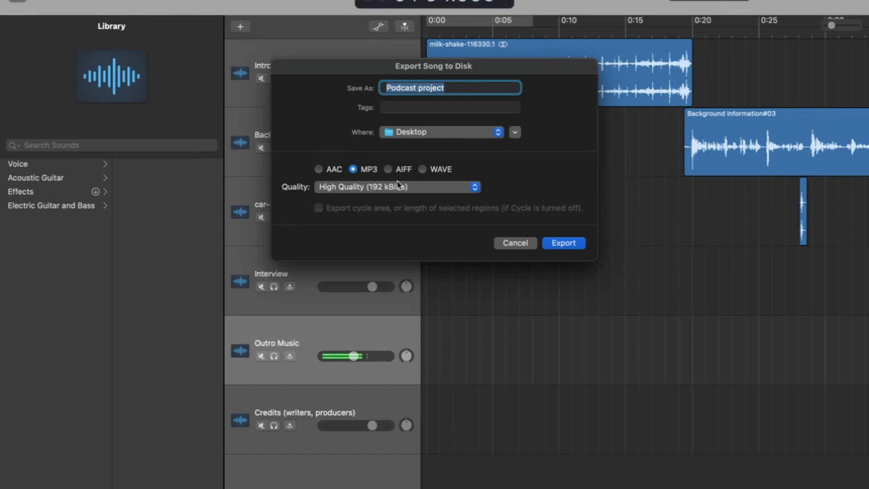
left_click(578, 245)
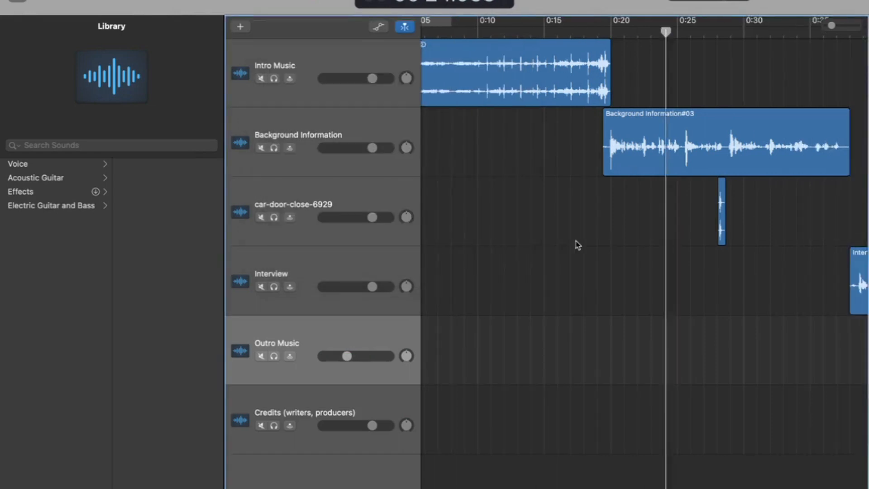